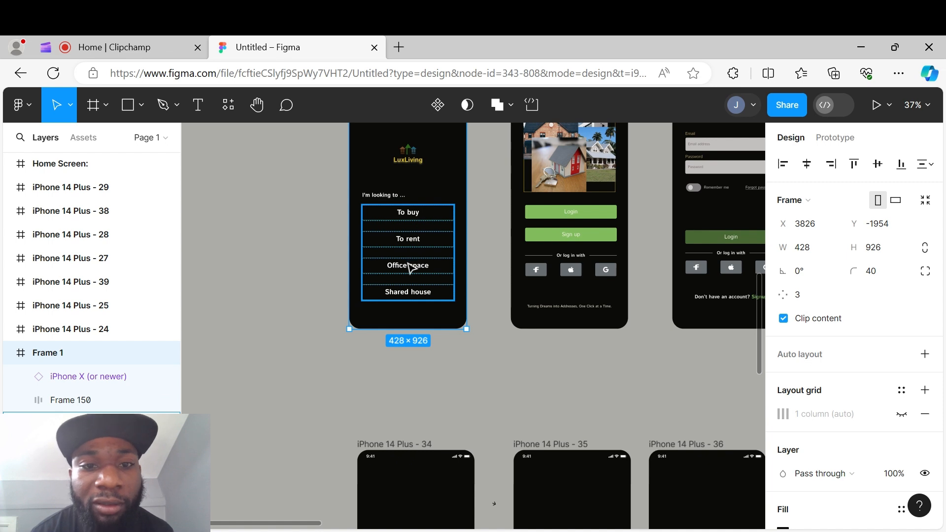
- Shorten the first option on the home screen from 'To buy' to 'buy'
{"action": "left_click", "coordinate": [402, 198]}
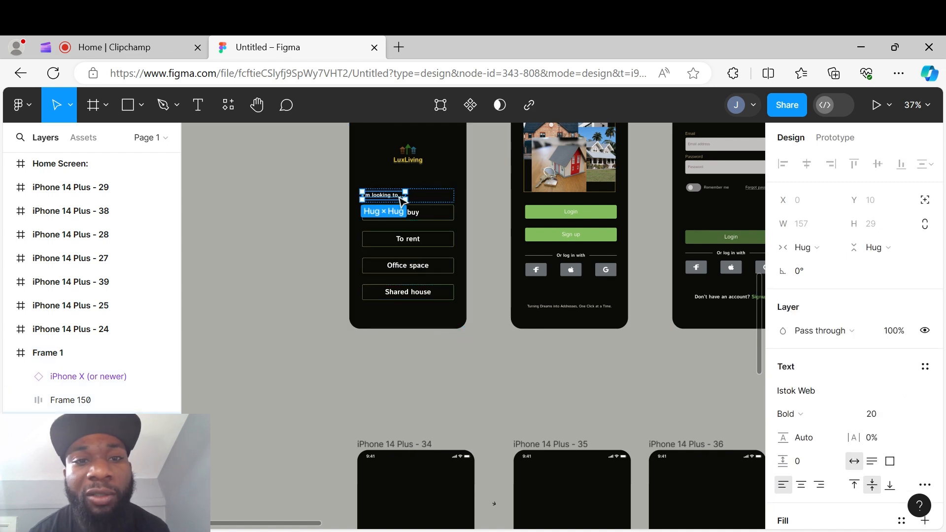
{"action": "double_click", "coordinate": [401, 196]}
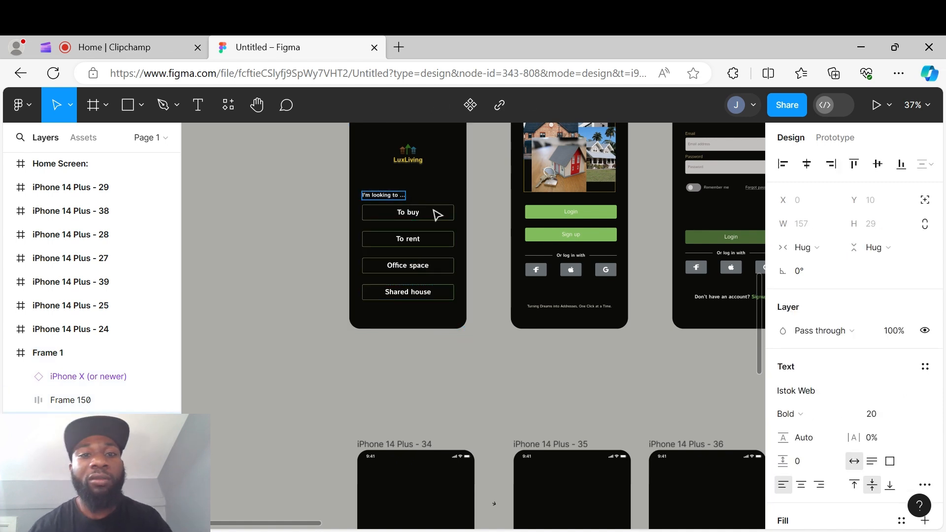
{"action": "left_click", "coordinate": [411, 213]}
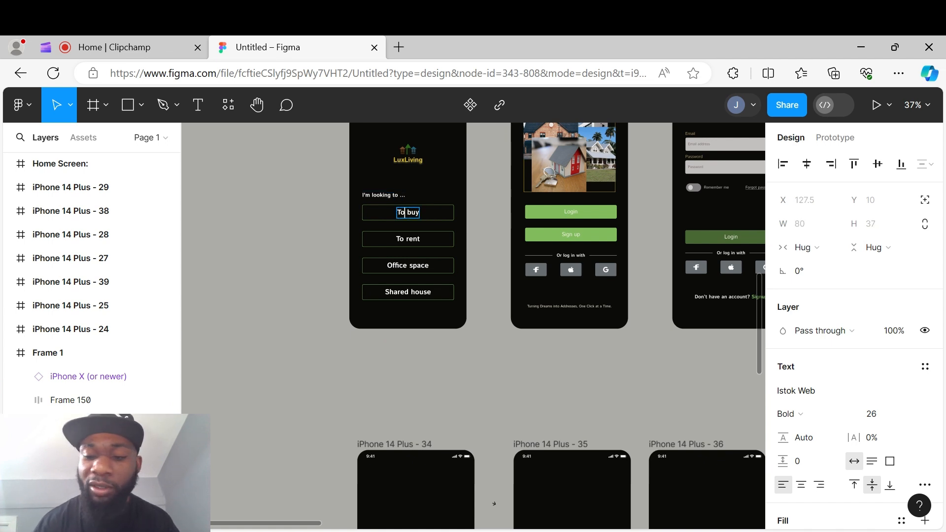
{"action": "key", "text": "BackSpace"}
{"action": "key", "text": "BackSpace"}
{"action": "key", "text": "BackSpace"}
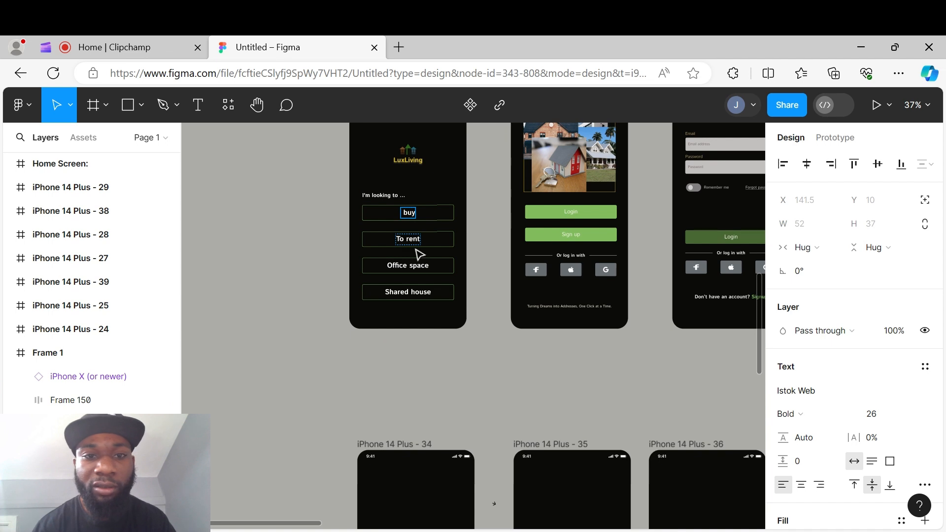
- Change the second option's label to 'Rent'
{"action": "left_click", "coordinate": [406, 240]}
{"action": "key", "text": "BackSpace"}
{"action": "key", "text": "BackSpace"}
{"action": "key", "text": "BackSpace"}
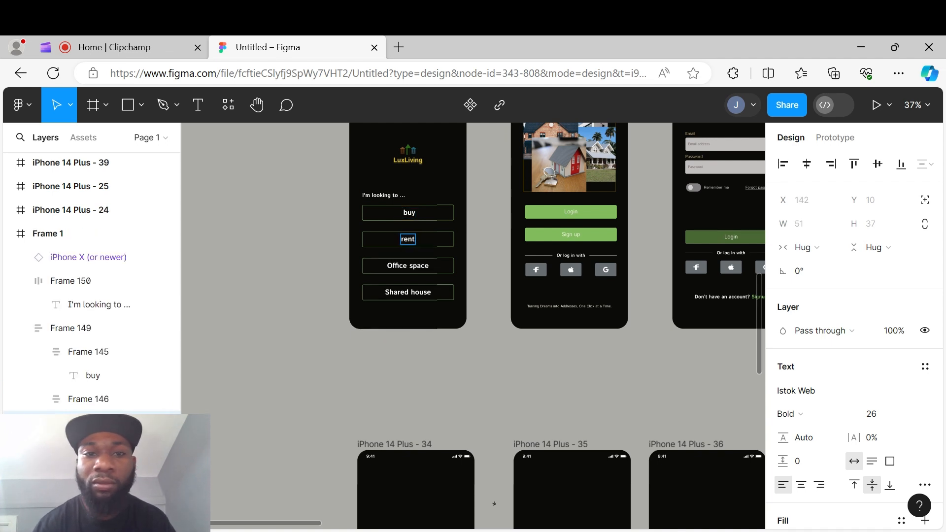
{"action": "key", "text": "Escape"}
{"action": "double_click", "coordinate": [407, 240]}
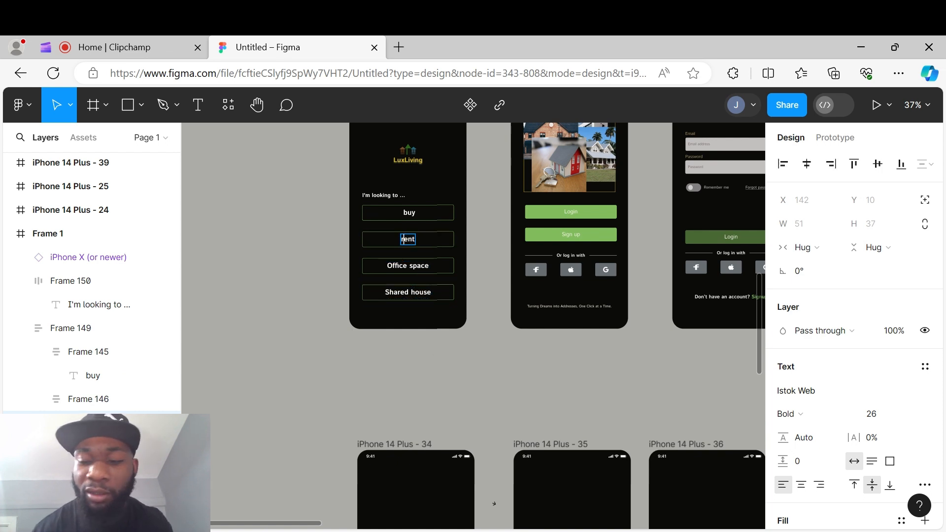
{"action": "type", "text": "R"}
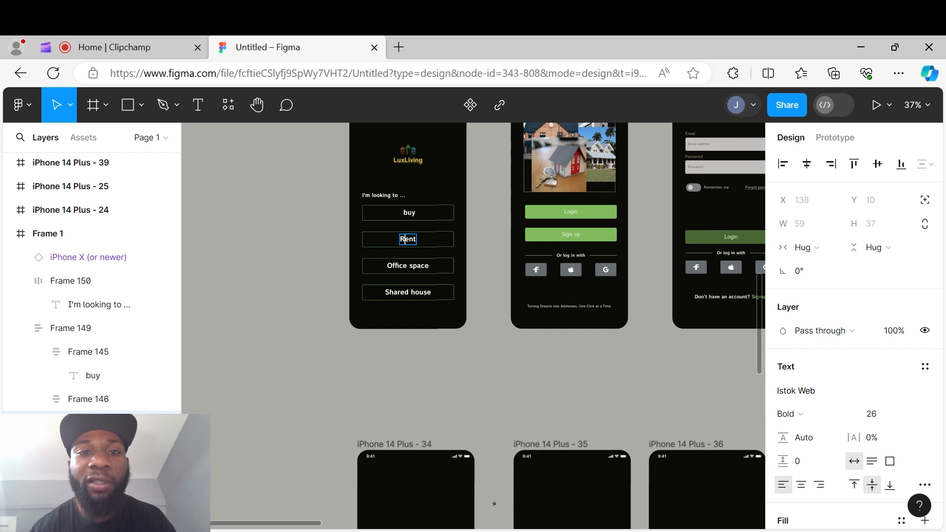
- Capitalize the first option's label to 'Buy'
{"action": "left_click", "coordinate": [409, 213]}
{"action": "double_click", "coordinate": [410, 215]}
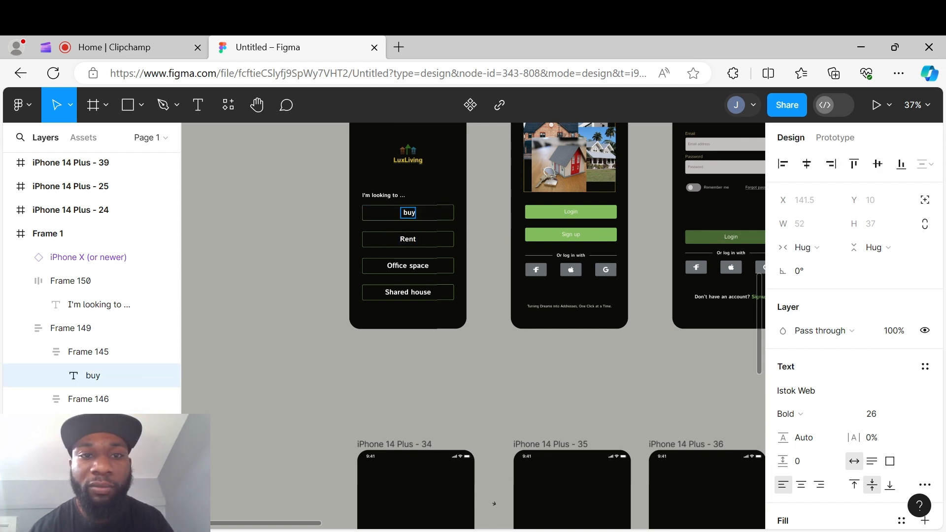
{"action": "key", "text": "BackSpace"}
{"action": "type", "text": "B"}
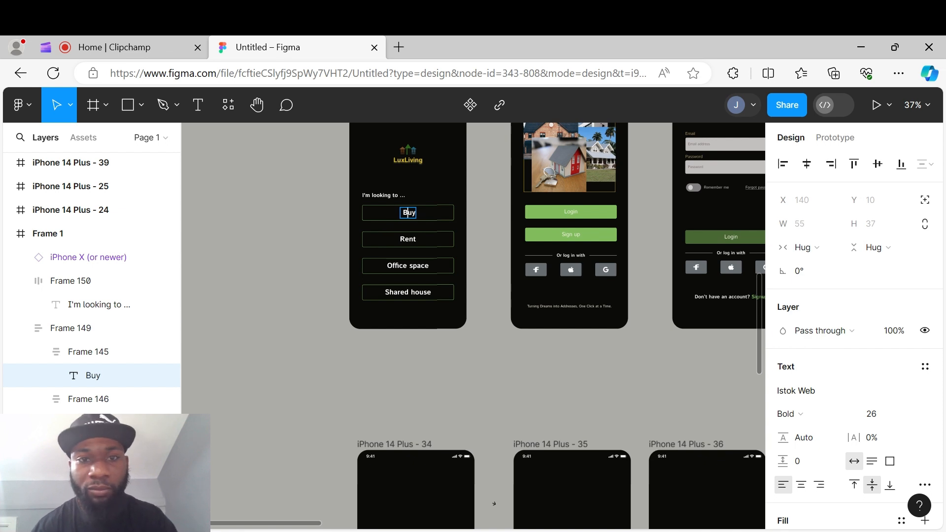
{"action": "key", "text": "Escape"}
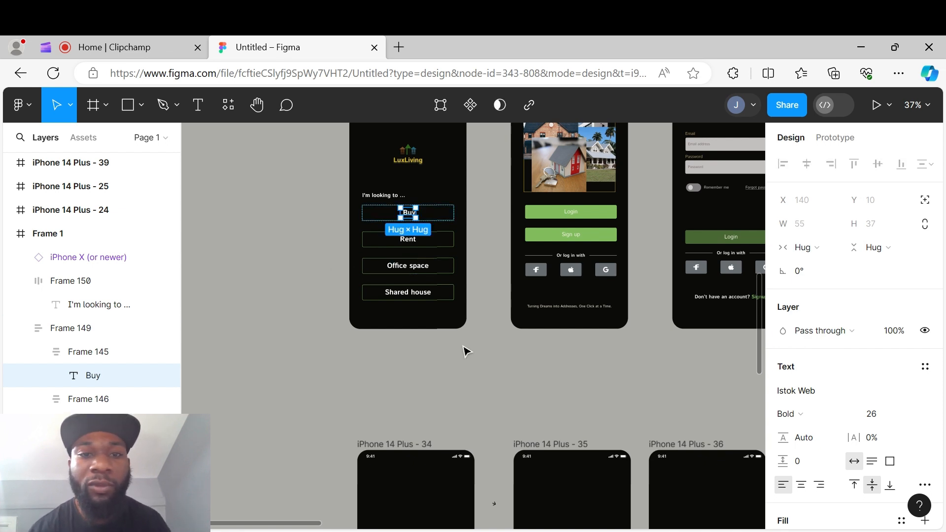
- Examine the home screen options and the neighbouring welcome screen up close
{"action": "scroll", "coordinate": [465, 351], "scroll_direction": "up", "scroll_amount": 1}
{"action": "scroll", "coordinate": [467, 352], "scroll_direction": "up", "scroll_amount": 5}
{"action": "scroll", "coordinate": [497, 367], "scroll_direction": "up", "scroll_amount": 2}
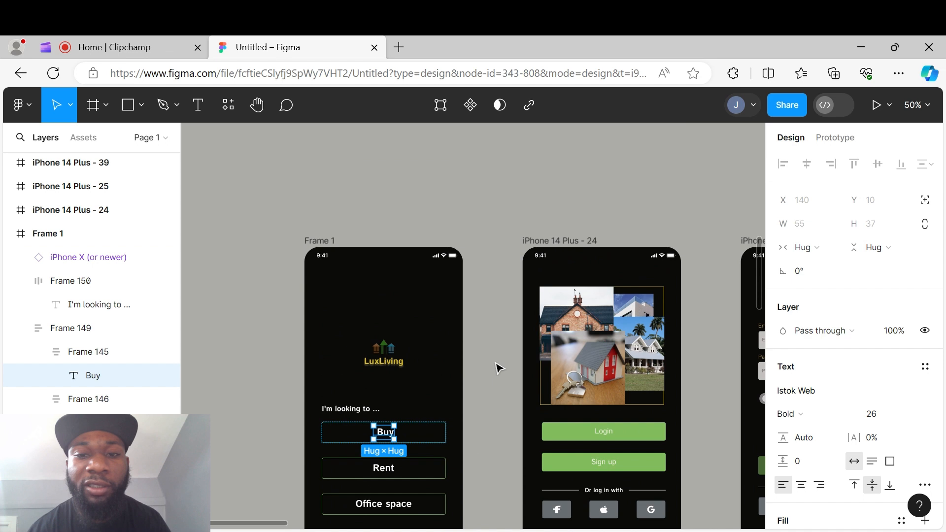
{"action": "left_click_drag", "start_coordinate": [500, 368], "coordinate": [420, 342]}
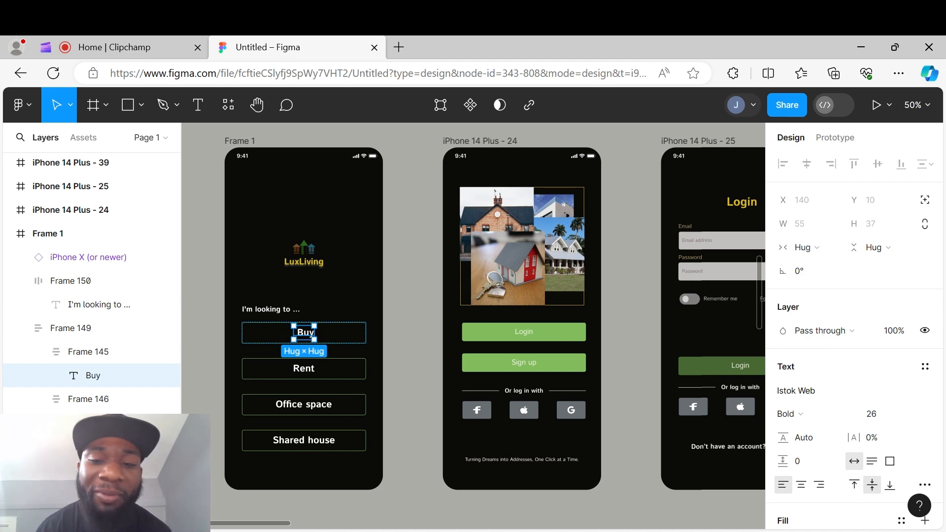
{"action": "scroll", "coordinate": [421, 341], "scroll_direction": "down", "scroll_amount": 4, "text": "ctrl"}
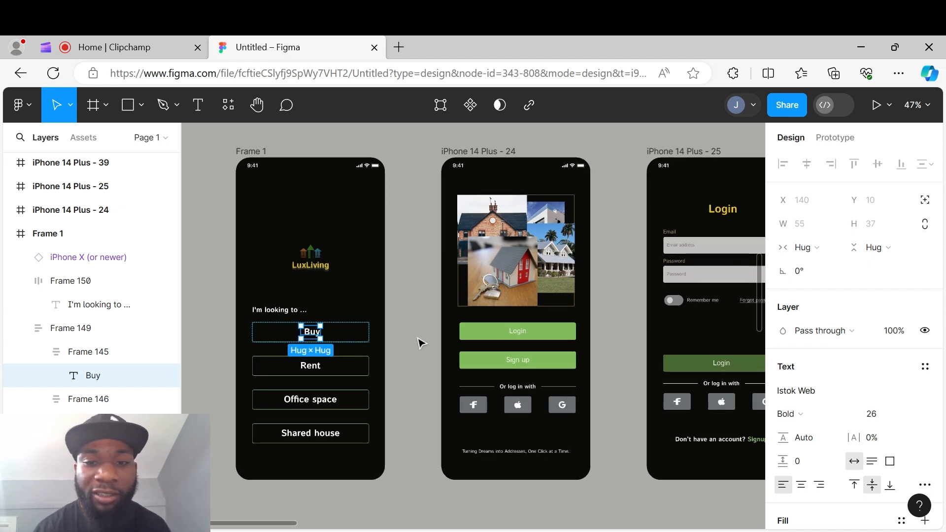
{"action": "left_click", "coordinate": [427, 343]}
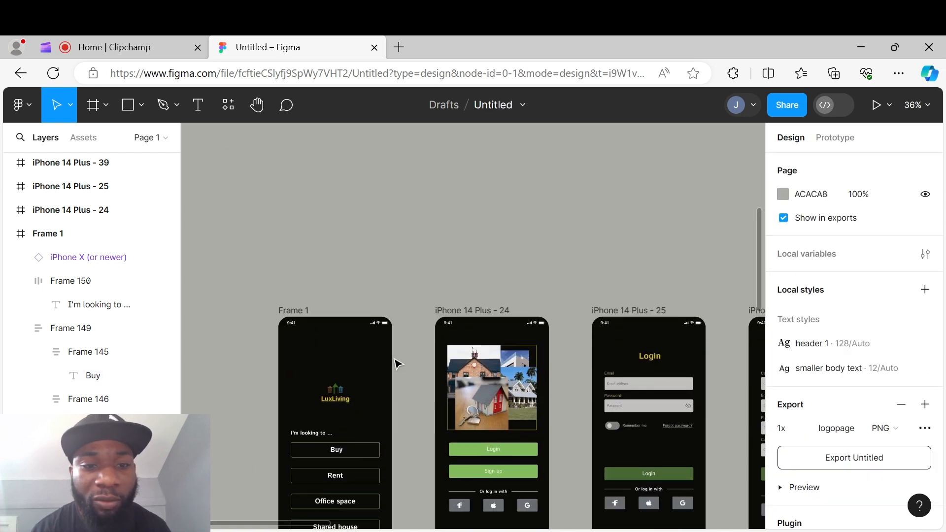
{"action": "scroll", "coordinate": [391, 361], "scroll_direction": "up", "scroll_amount": 5, "text": "ctrl"}
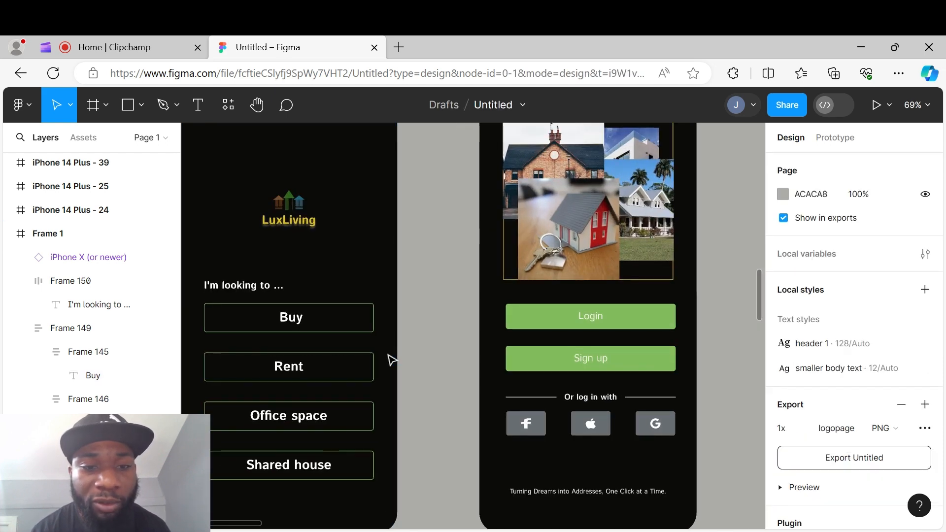
{"action": "left_click", "coordinate": [359, 329]}
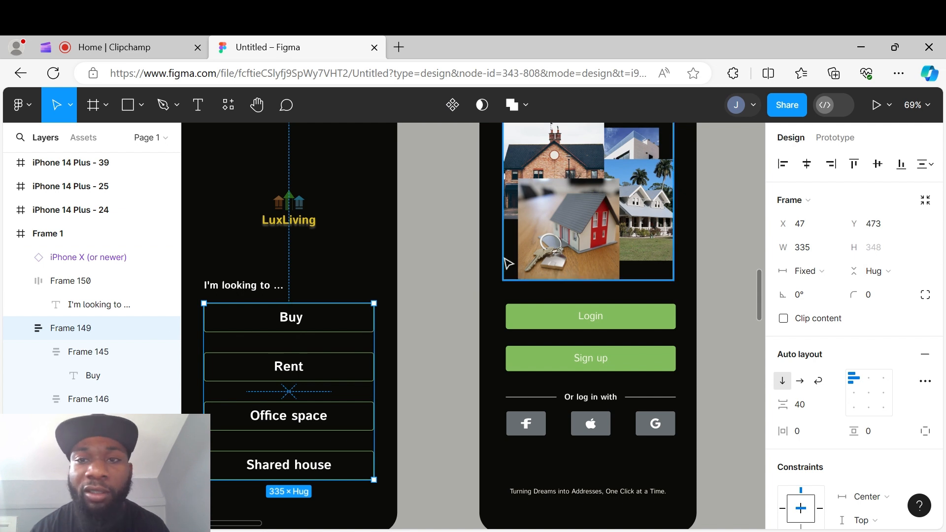
{"action": "left_click", "coordinate": [461, 263]}
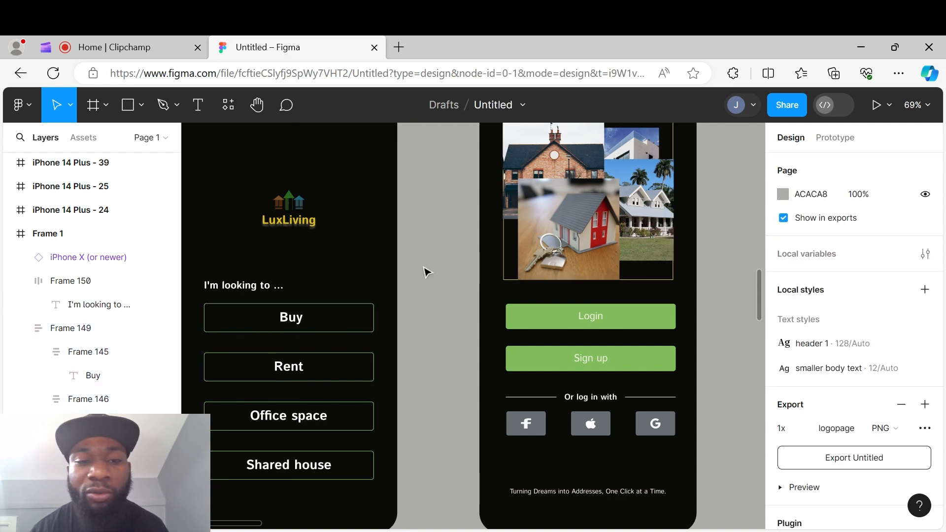
{"action": "scroll", "coordinate": [427, 271], "scroll_direction": "down", "scroll_amount": 1, "text": "ctrl"}
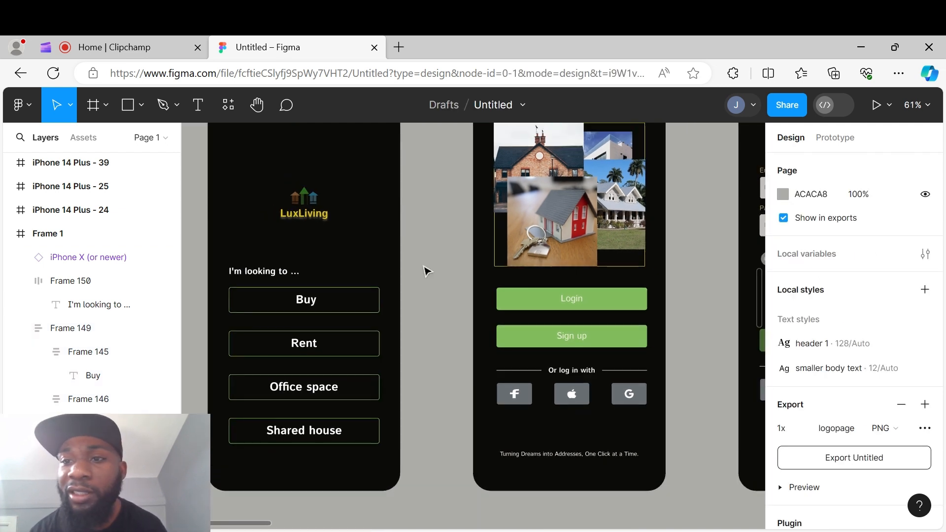
{"action": "left_click_drag", "start_coordinate": [516, 301], "coordinate": [420, 307]}
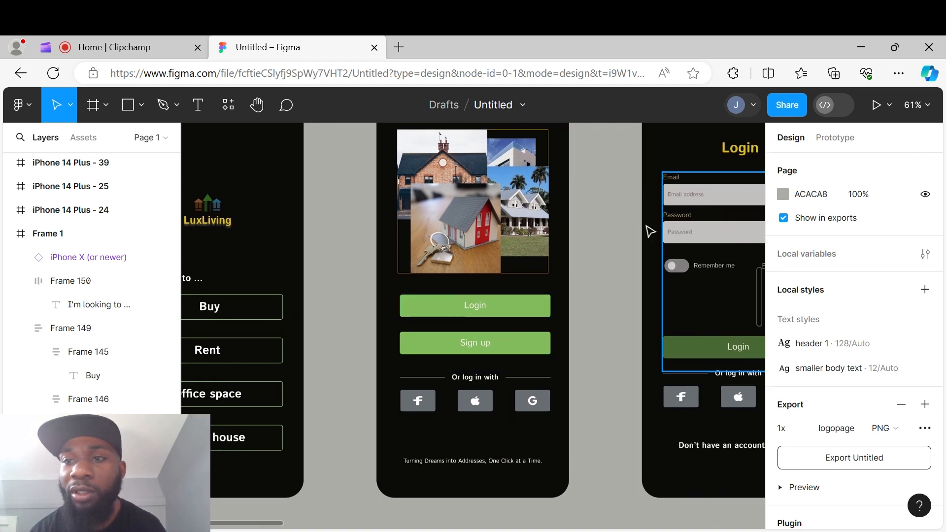
- In prototype mode, connect the home screen's options group to the iPhone 14 Plus - 24 screen
{"action": "left_click", "coordinate": [834, 137]}
{"action": "scroll", "coordinate": [479, 239], "scroll_direction": "down", "scroll_amount": 3, "text": "ctrl"}
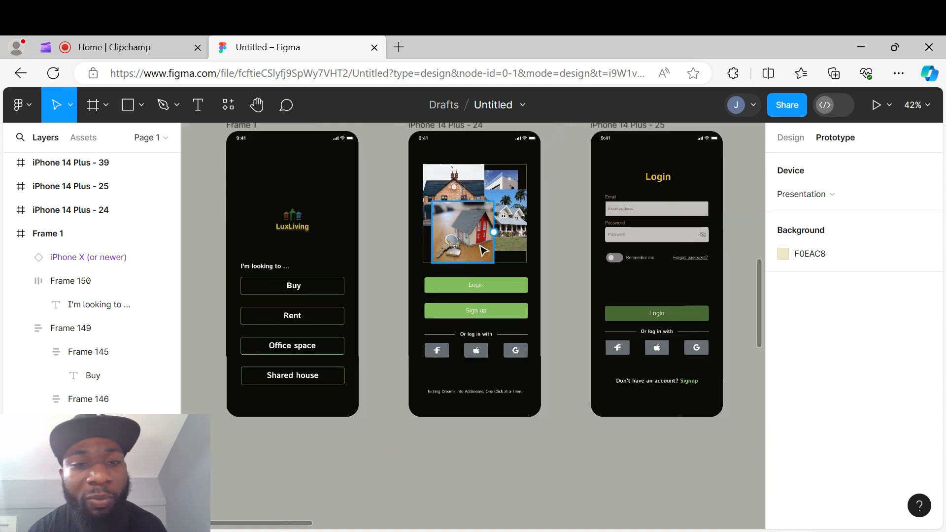
{"action": "left_click_drag", "start_coordinate": [396, 255], "coordinate": [445, 262]}
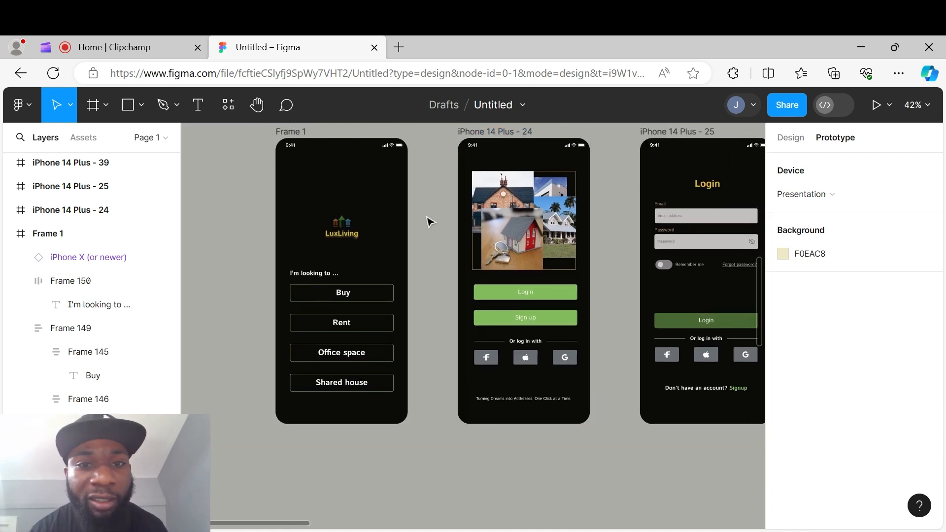
{"action": "scroll", "coordinate": [422, 217], "scroll_direction": "up", "scroll_amount": 3, "text": "ctrl"}
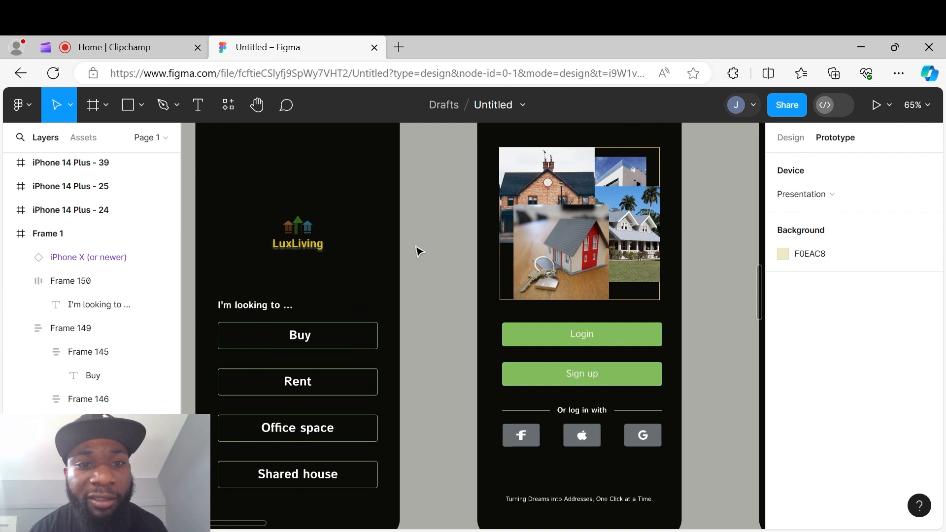
{"action": "left_click", "coordinate": [319, 340]}
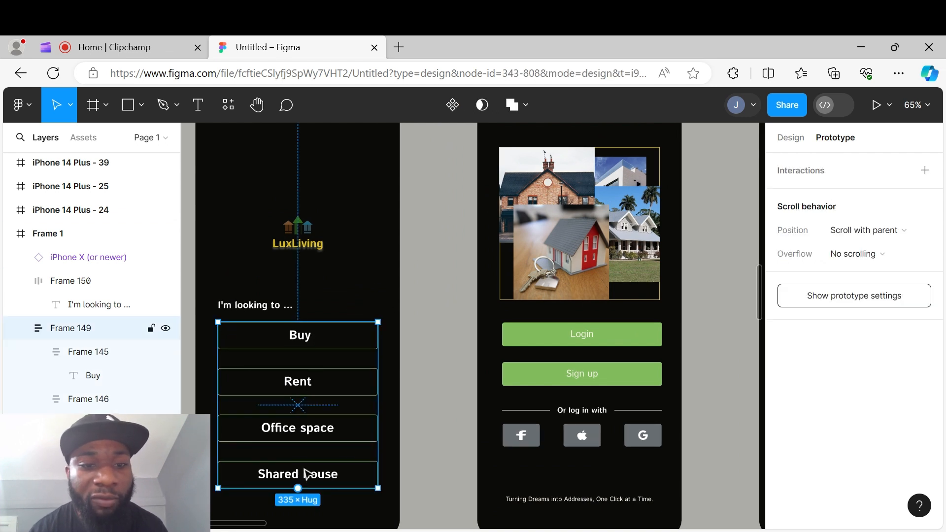
{"action": "left_click_drag", "start_coordinate": [378, 407], "coordinate": [502, 397]}
{"action": "left_click", "coordinate": [453, 280]}
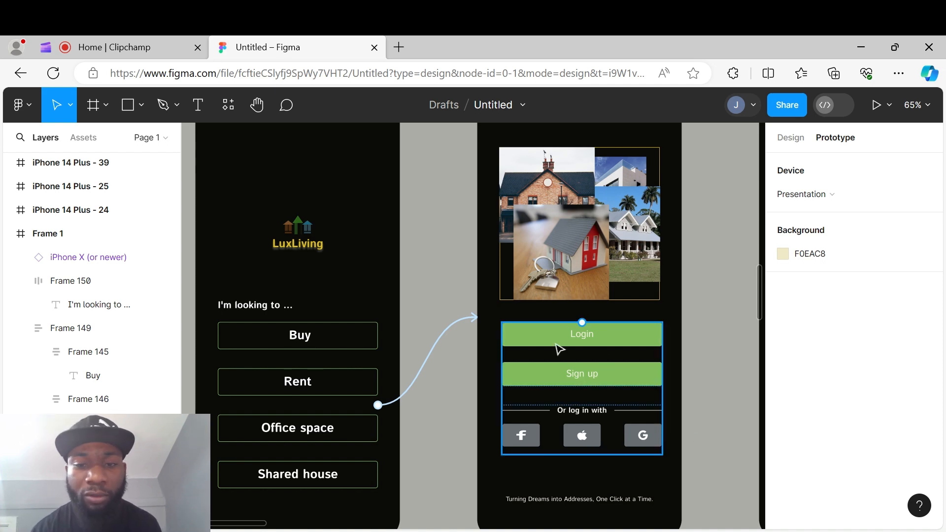
- Link the Login button on iPhone 14 Plus - 24 to the iPhone 14 Plus - 25 login screen
{"action": "scroll", "coordinate": [535, 340], "scroll_direction": "down", "scroll_amount": 1}
{"action": "scroll", "coordinate": [461, 325], "scroll_direction": "up", "scroll_amount": 1}
{"action": "scroll", "coordinate": [457, 324], "scroll_direction": "down", "scroll_amount": 2}
{"action": "scroll", "coordinate": [459, 330], "scroll_direction": "down", "scroll_amount": 1}
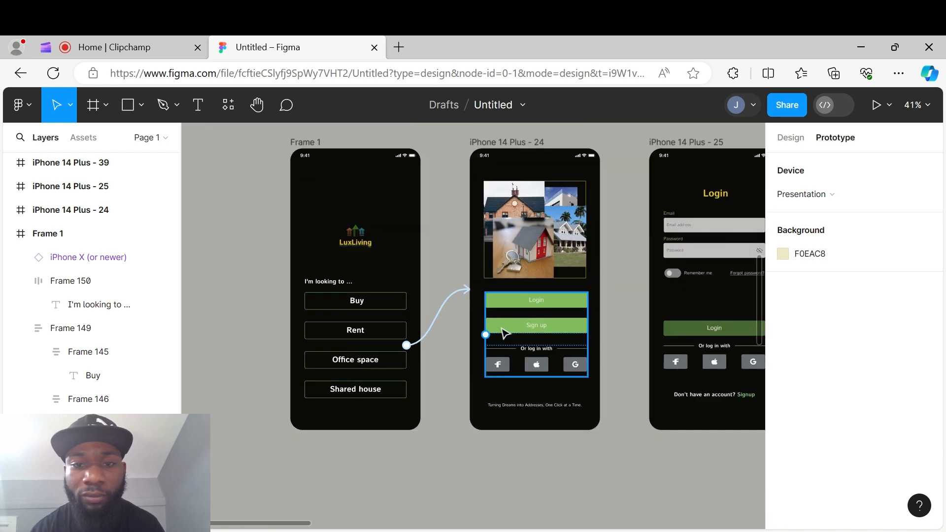
{"action": "left_click_drag", "start_coordinate": [606, 318], "coordinate": [429, 313]}
{"action": "scroll", "coordinate": [441, 320], "scroll_direction": "up", "scroll_amount": 2}
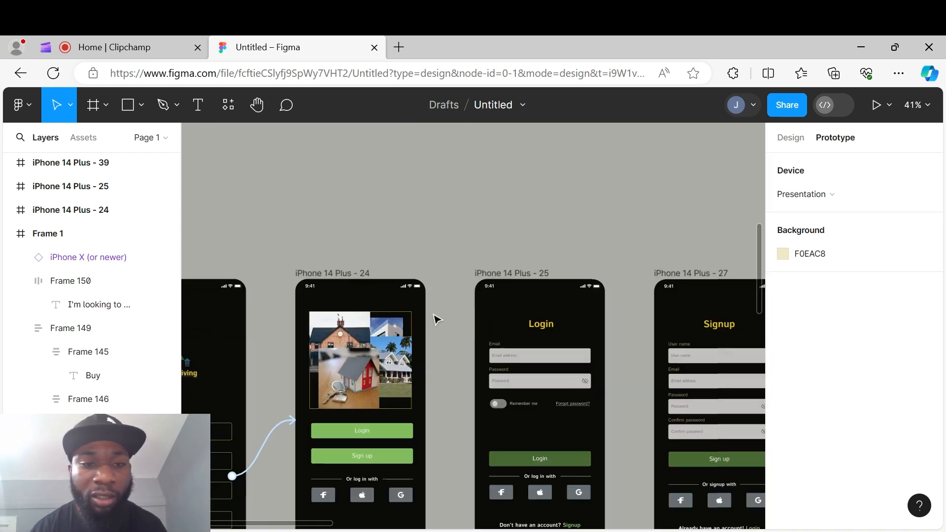
{"action": "left_click", "coordinate": [372, 372]}
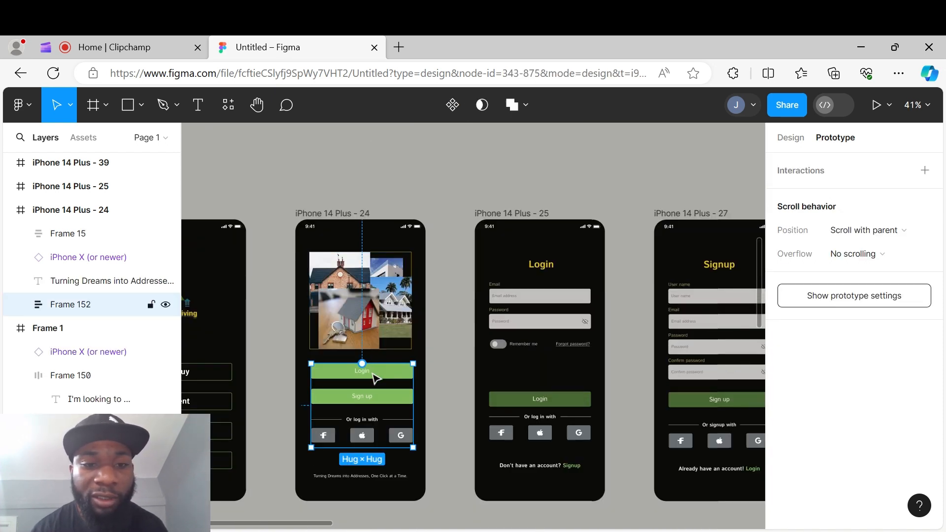
{"action": "double_click", "coordinate": [375, 376]}
{"action": "double_click", "coordinate": [392, 379]}
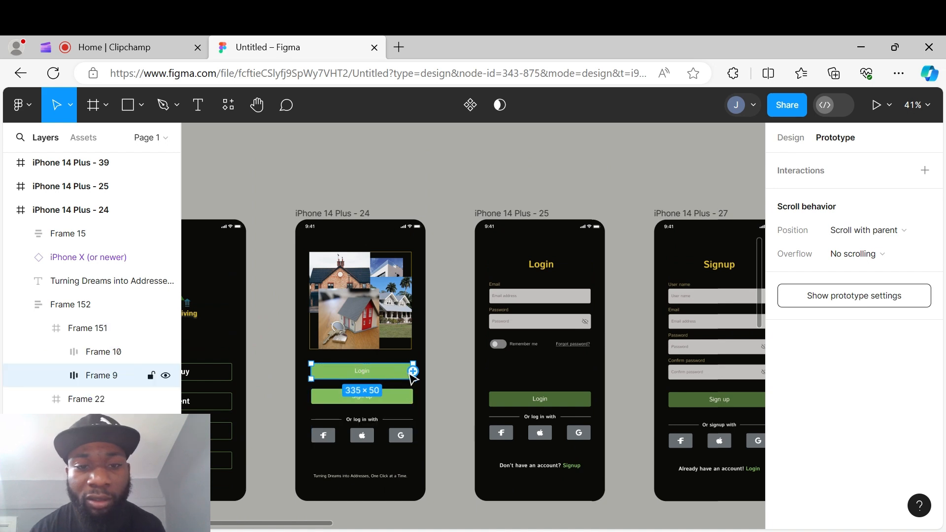
{"action": "left_click_drag", "start_coordinate": [413, 370], "coordinate": [496, 377]}
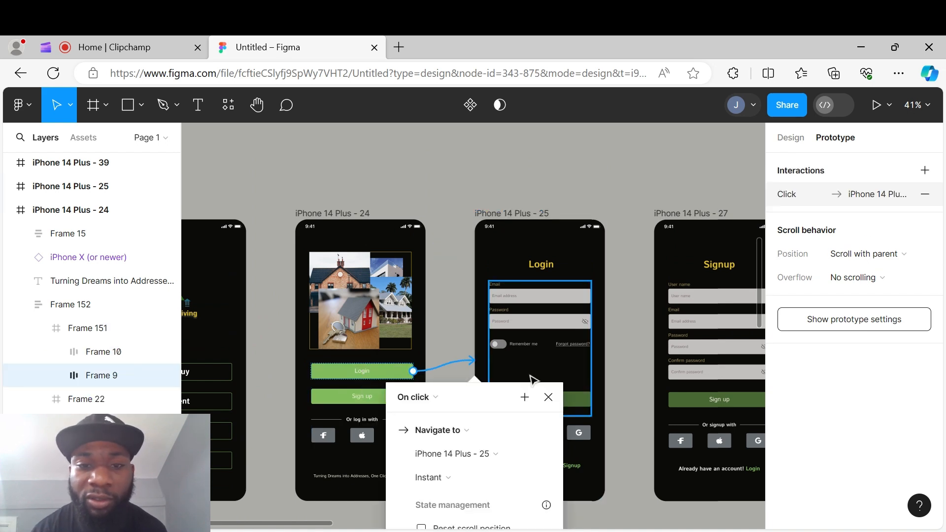
{"action": "left_click", "coordinate": [626, 376]}
- Examine the iPhone 14 Plus - 25 login screen's form up close and return to the home screen options
{"action": "scroll", "coordinate": [560, 344], "scroll_direction": "up", "scroll_amount": 5}
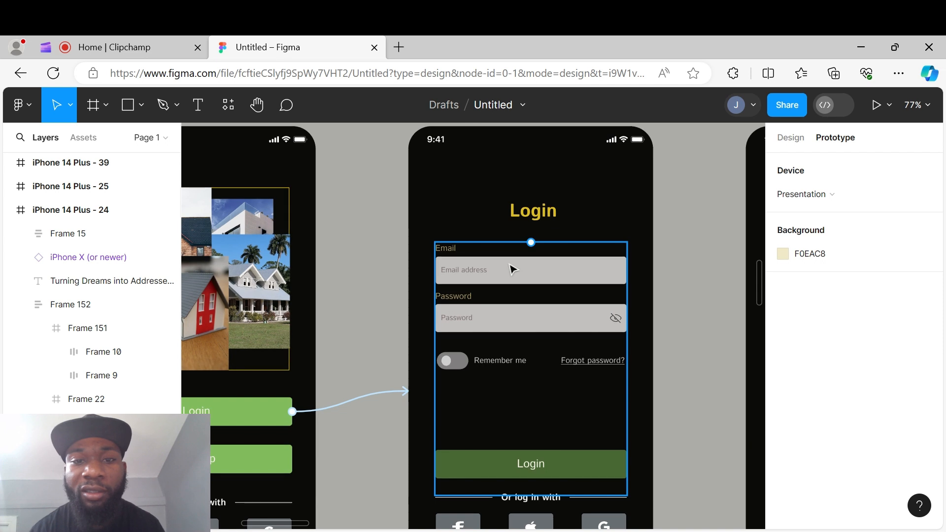
{"action": "scroll", "coordinate": [503, 354], "scroll_direction": "down", "scroll_amount": 1}
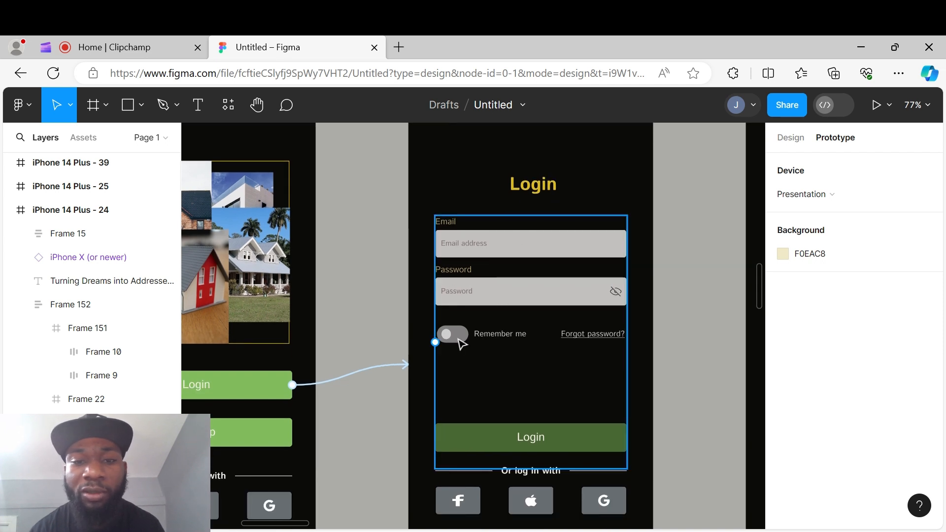
{"action": "scroll", "coordinate": [510, 344], "scroll_direction": "down", "scroll_amount": 1}
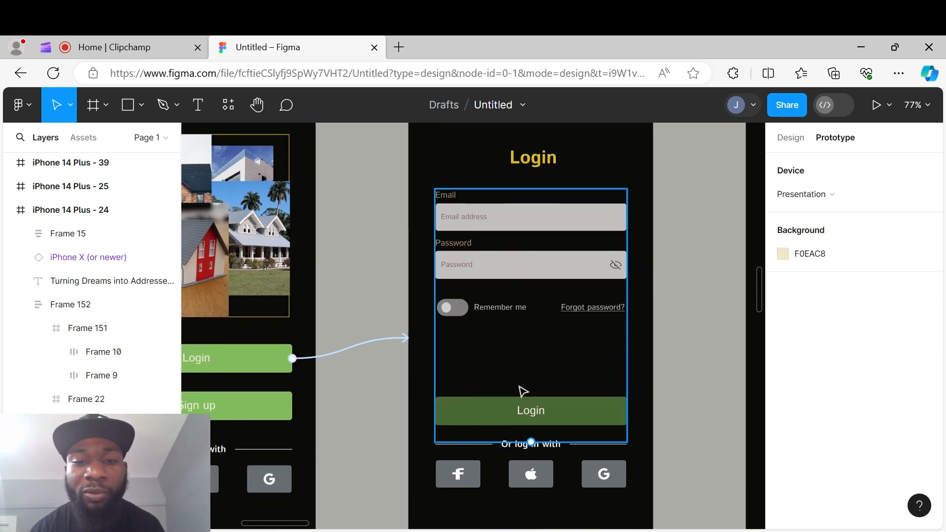
{"action": "scroll", "coordinate": [389, 366], "scroll_direction": "down", "scroll_amount": 2}
{"action": "scroll", "coordinate": [380, 348], "scroll_direction": "down", "scroll_amount": 5}
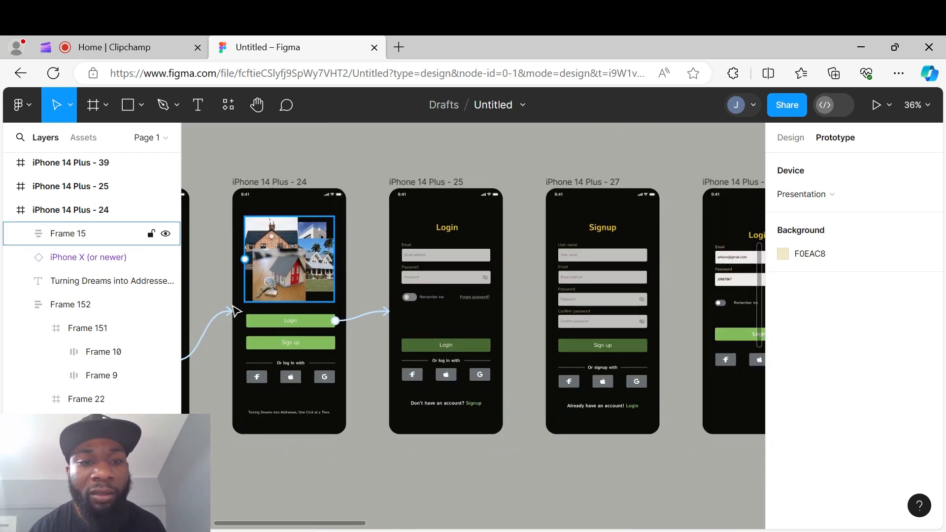
{"action": "scroll", "coordinate": [235, 311], "scroll_direction": "left", "scroll_amount": 5}
{"action": "scroll", "coordinate": [456, 335], "scroll_direction": "up", "scroll_amount": 6}
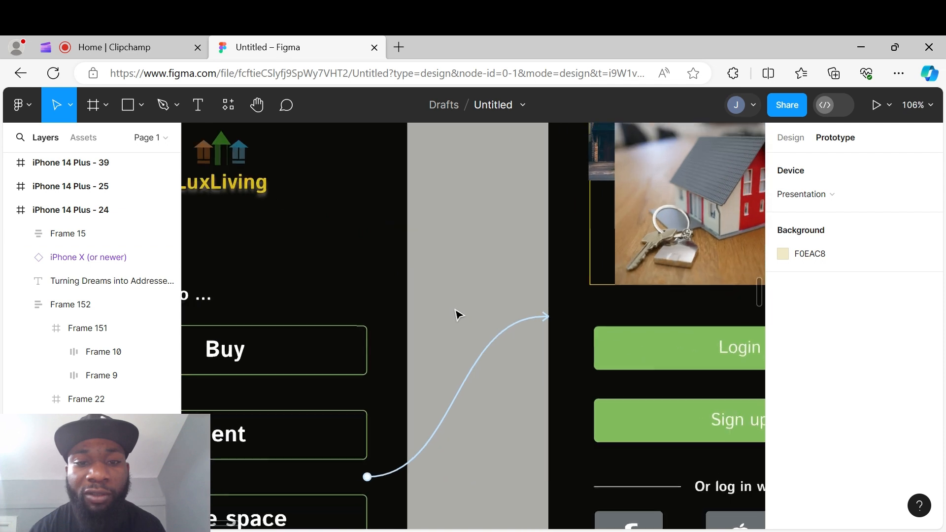
- Inspect the interaction settings of the options-group connection and the Login button connection
{"action": "left_click", "coordinate": [477, 366]}
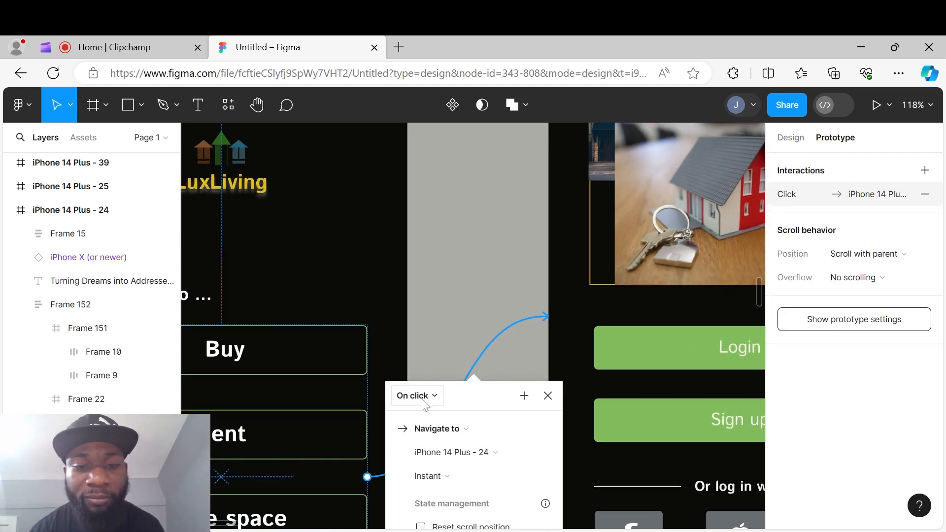
{"action": "left_click", "coordinate": [527, 355]}
{"action": "scroll", "coordinate": [537, 351], "scroll_direction": "down", "scroll_amount": 5}
{"action": "left_click_drag", "start_coordinate": [619, 362], "coordinate": [336, 328]}
{"action": "left_click", "coordinate": [459, 292]}
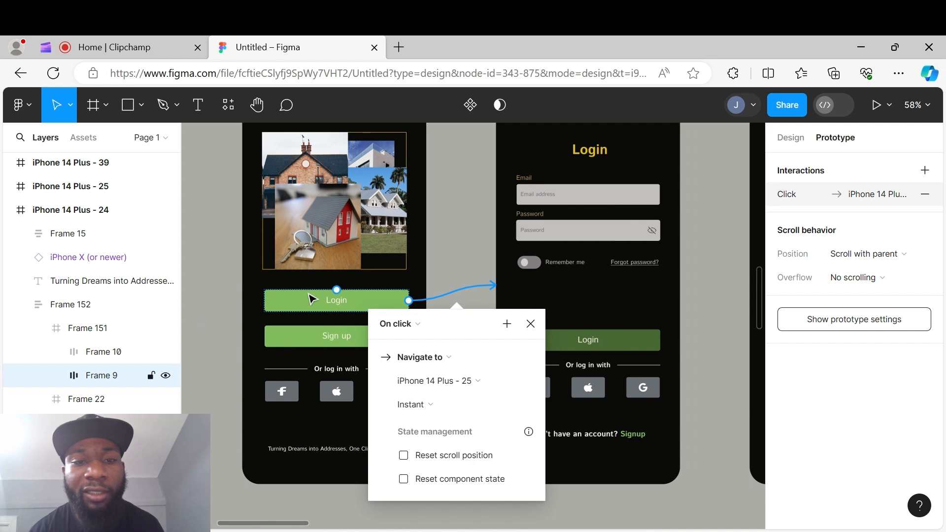
{"action": "left_click", "coordinate": [481, 259]}
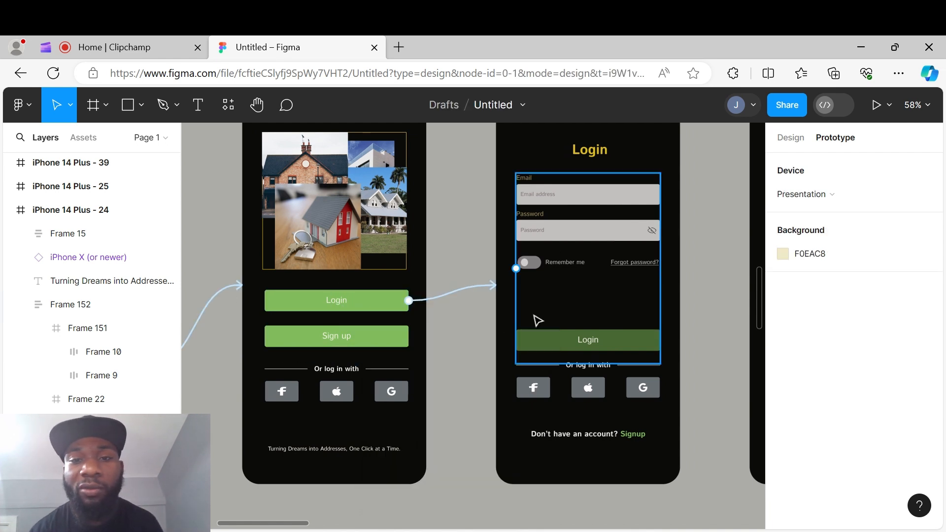
- Select Frame 1 and open a prototype preview of it
{"action": "scroll", "coordinate": [609, 302], "scroll_direction": "down", "scroll_amount": 5}
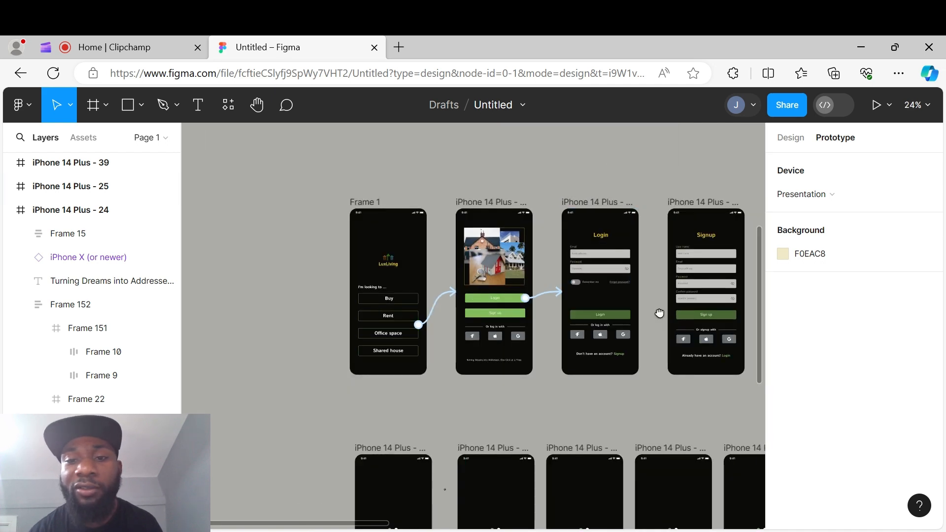
{"action": "scroll", "coordinate": [663, 317], "scroll_direction": "right", "scroll_amount": 3}
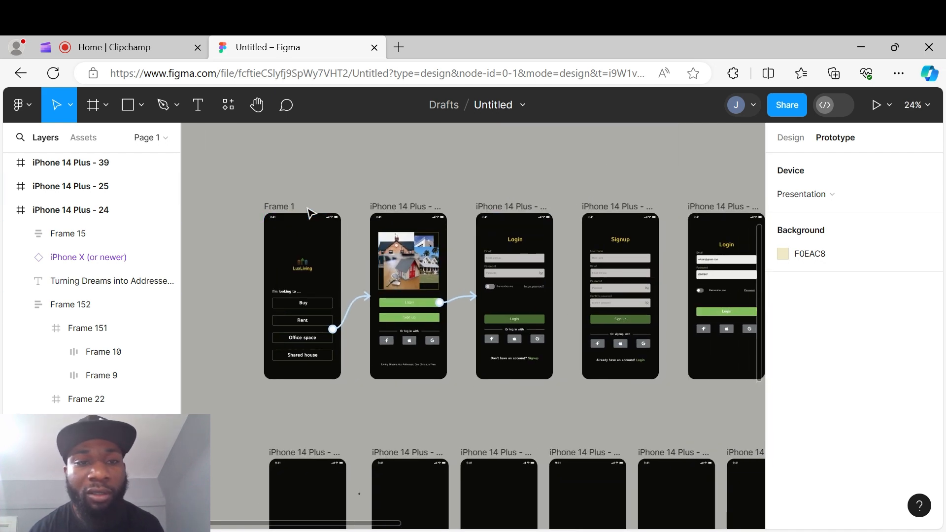
{"action": "left_click", "coordinate": [276, 207]}
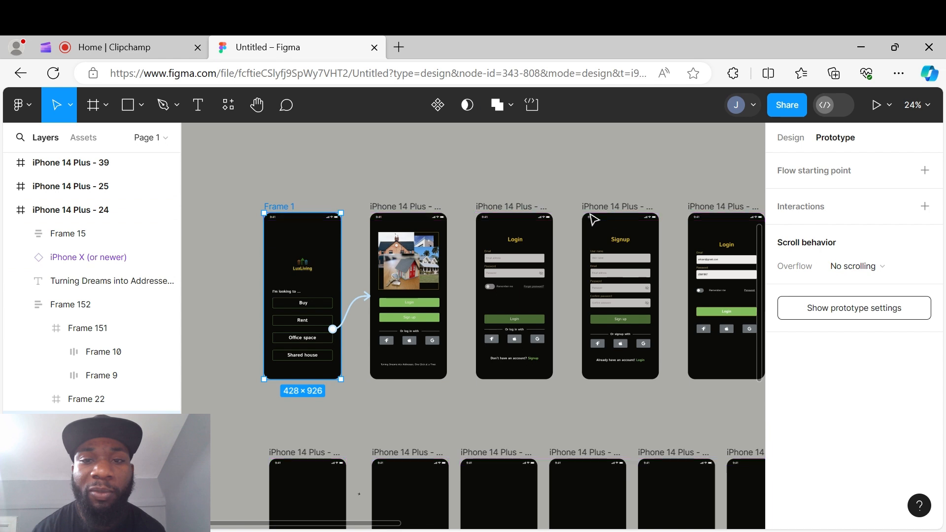
{"action": "left_click", "coordinate": [888, 106]}
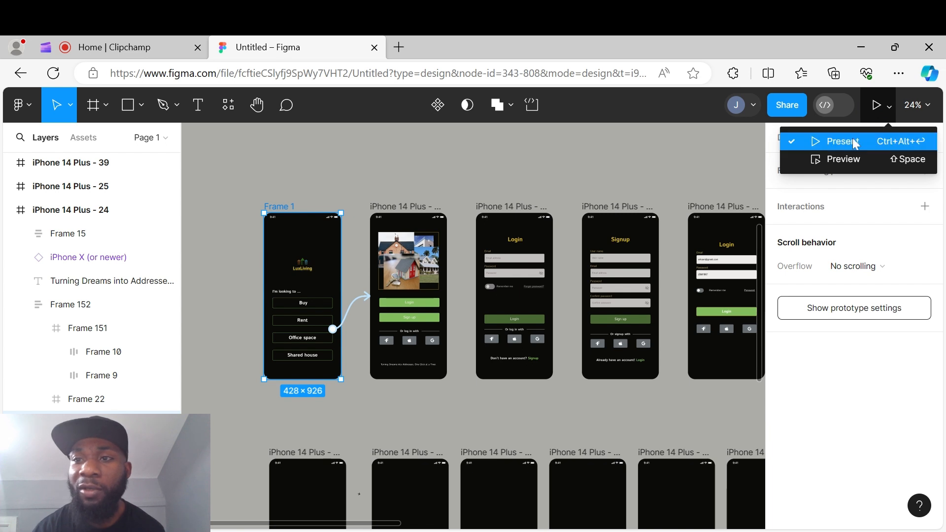
{"action": "left_click", "coordinate": [823, 158]}
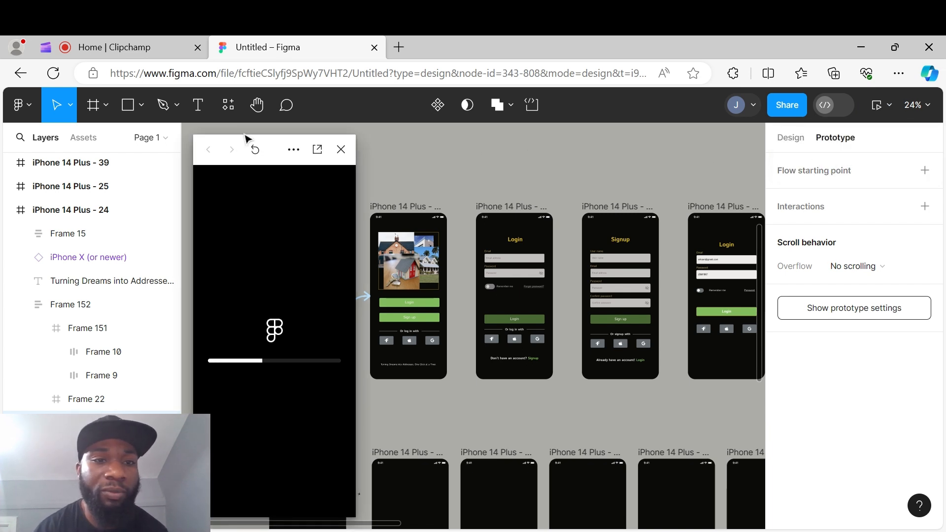
{"action": "left_click_drag", "start_coordinate": [275, 149], "coordinate": [414, 168]}
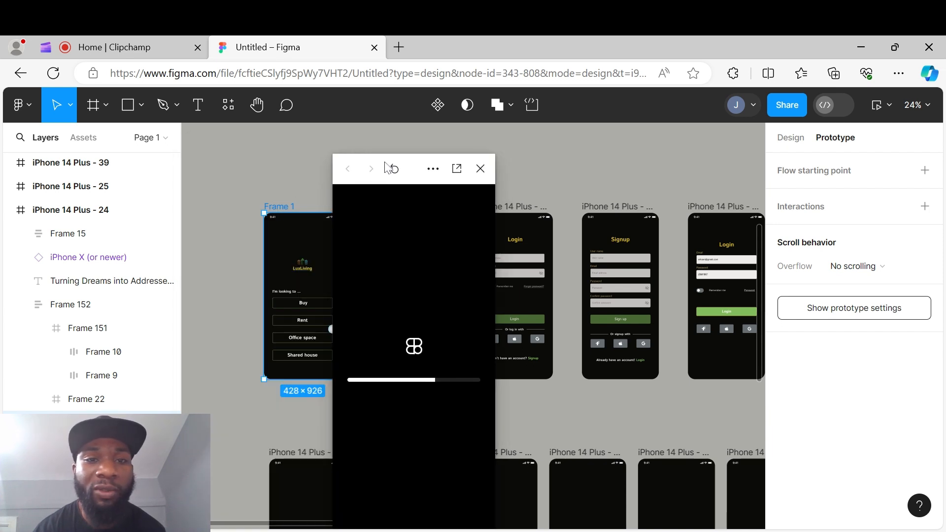
{"action": "left_click_drag", "start_coordinate": [418, 170], "coordinate": [419, 156]}
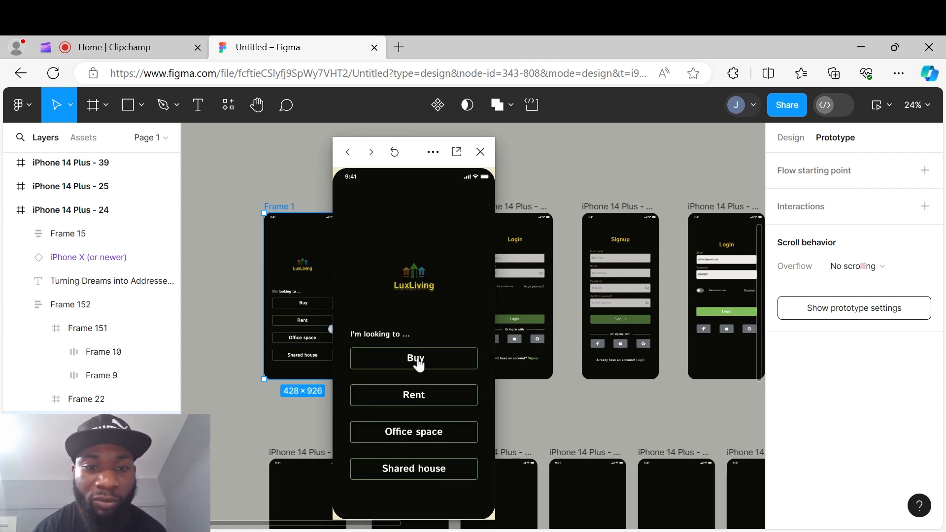
- Test the flow in the preview by tapping Buy and then Login, and close the preview
{"action": "left_click", "coordinate": [418, 362]}
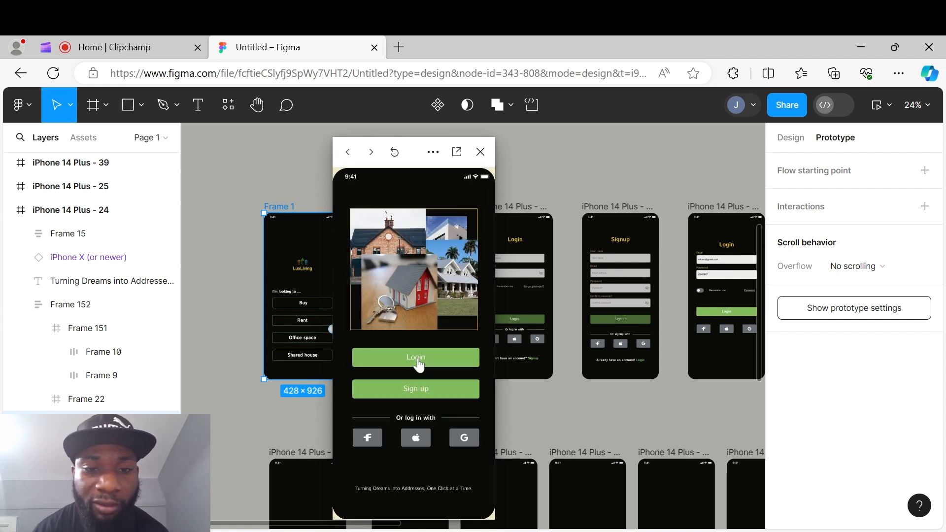
{"action": "left_click", "coordinate": [418, 362]}
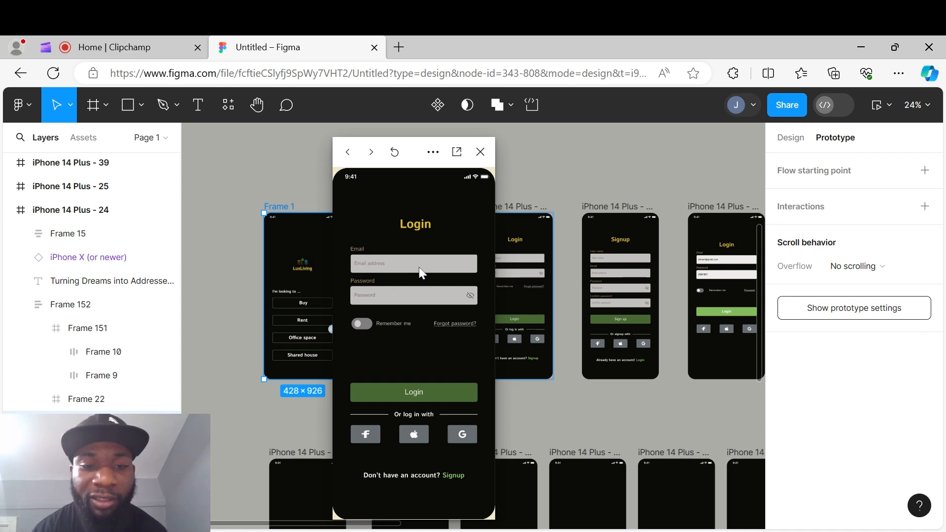
{"action": "left_click", "coordinate": [481, 153]}
{"action": "left_click", "coordinate": [471, 205]}
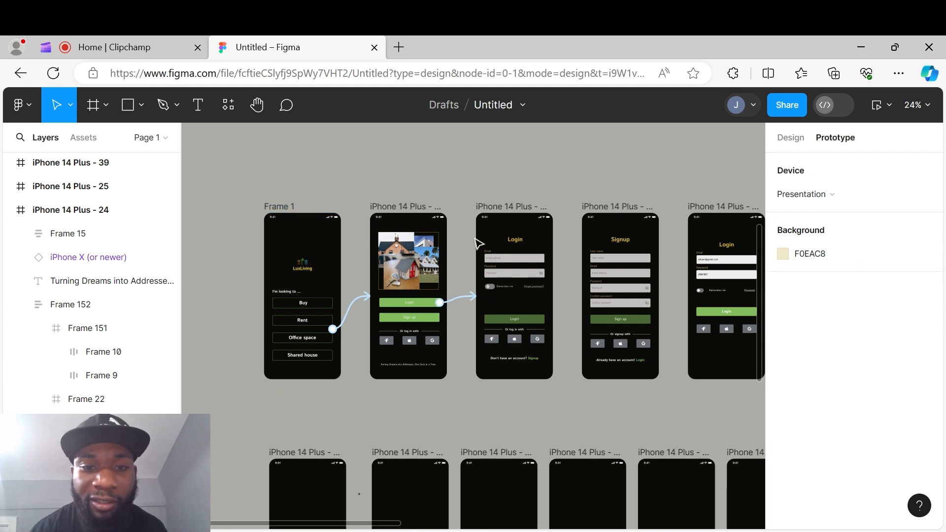
- Connect the email and password fields group on iPhone 14 Plus - 25 to the filled-in iPhone 14 Plus - 32 screen
{"action": "scroll", "coordinate": [495, 307], "scroll_direction": "up", "scroll_amount": 2}
{"action": "scroll", "coordinate": [495, 306], "scroll_direction": "up", "scroll_amount": 3}
{"action": "scroll", "coordinate": [627, 312], "scroll_direction": "right", "scroll_amount": 2}
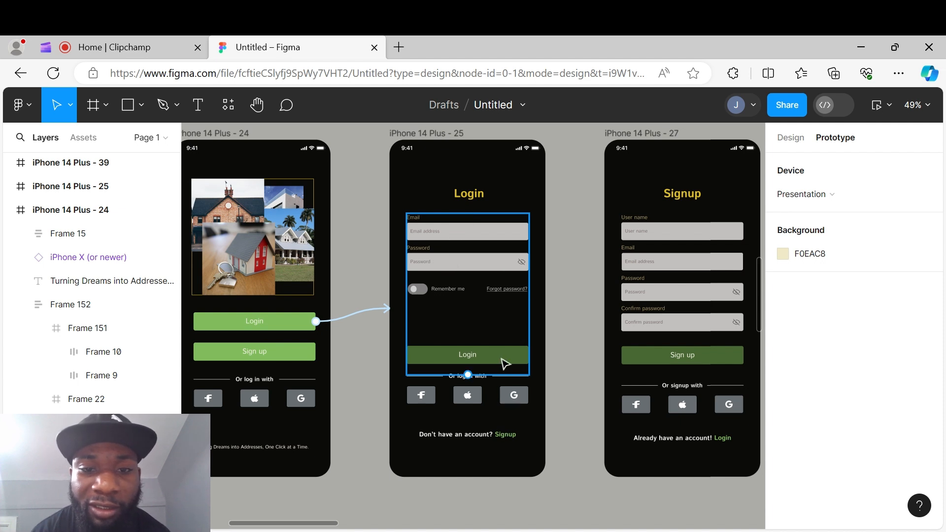
{"action": "left_click", "coordinate": [506, 275]}
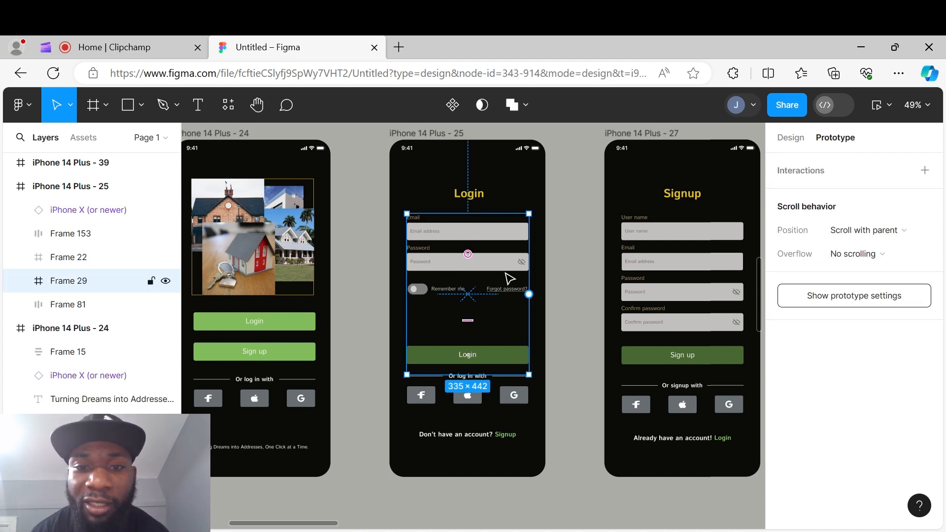
{"action": "double_click", "coordinate": [512, 267]}
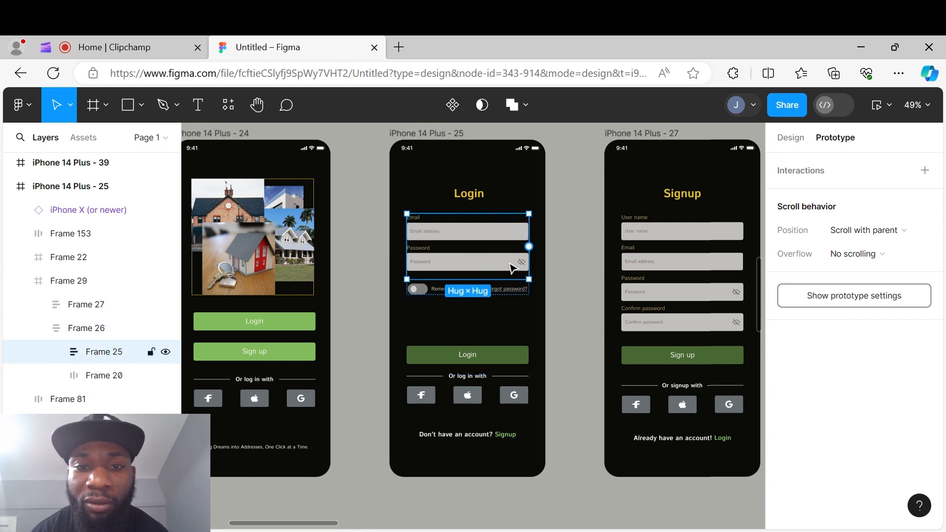
{"action": "left_click_drag", "start_coordinate": [529, 246], "coordinate": [731, 346]}
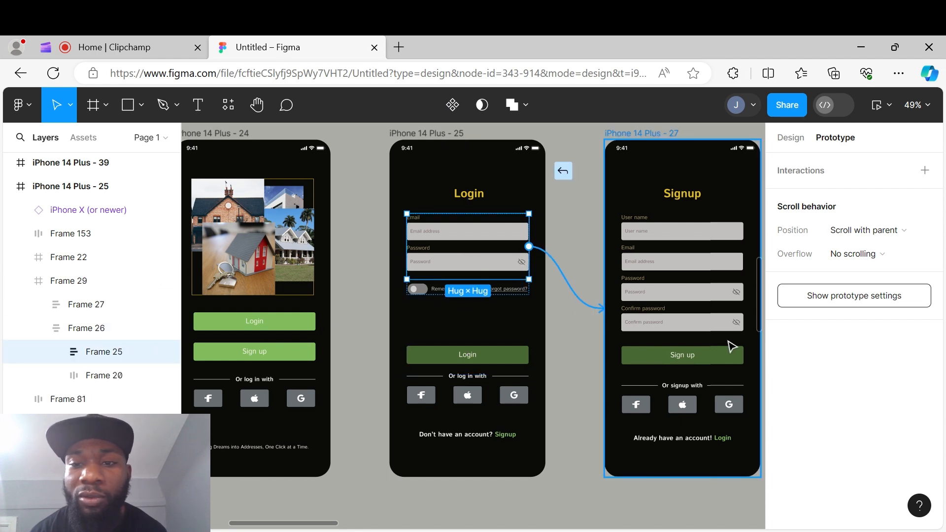
{"action": "left_click_drag", "start_coordinate": [693, 320], "coordinate": [695, 298]}
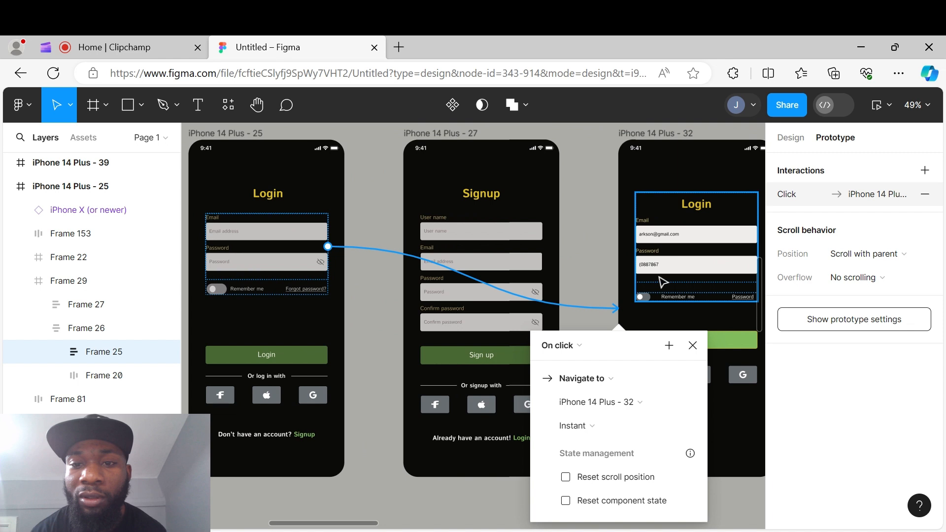
{"action": "left_click", "coordinate": [583, 259]}
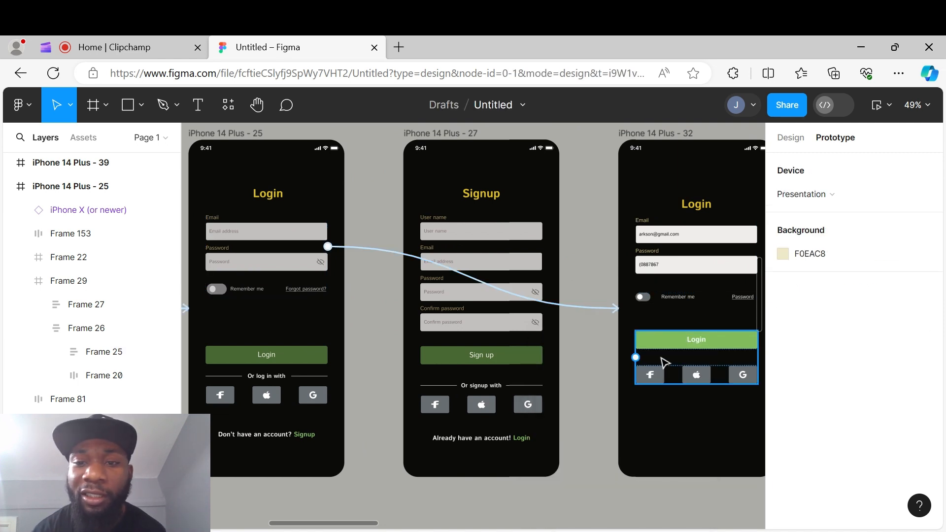
- Link the Remember me toggle on iPhone 14 Plus - 32 to iPhone 14 Plus - 39
{"action": "left_click", "coordinate": [647, 303]}
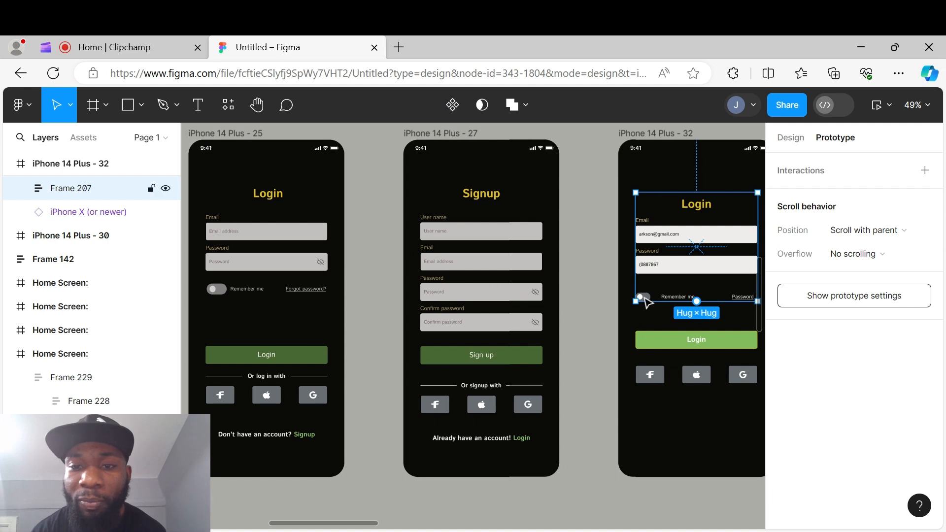
{"action": "left_click", "coordinate": [647, 299]}
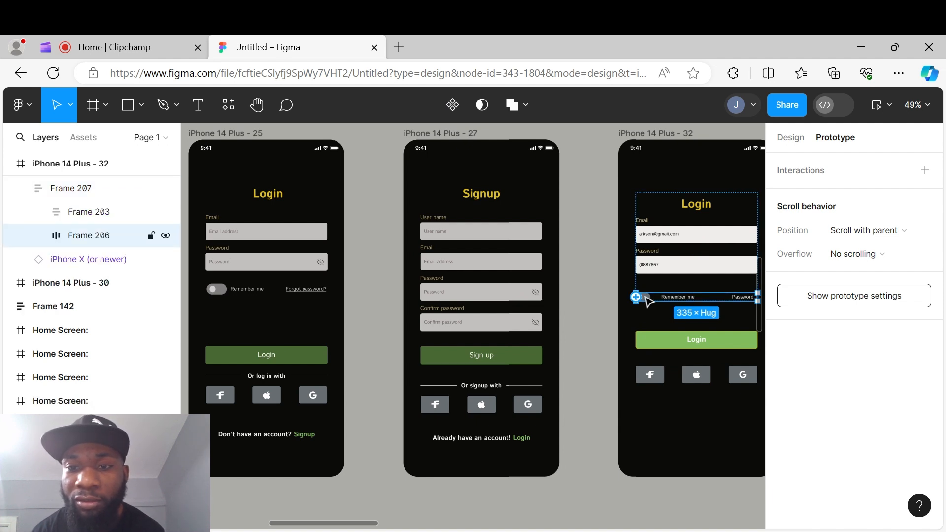
{"action": "left_click", "coordinate": [649, 301]}
{"action": "left_click", "coordinate": [651, 302]}
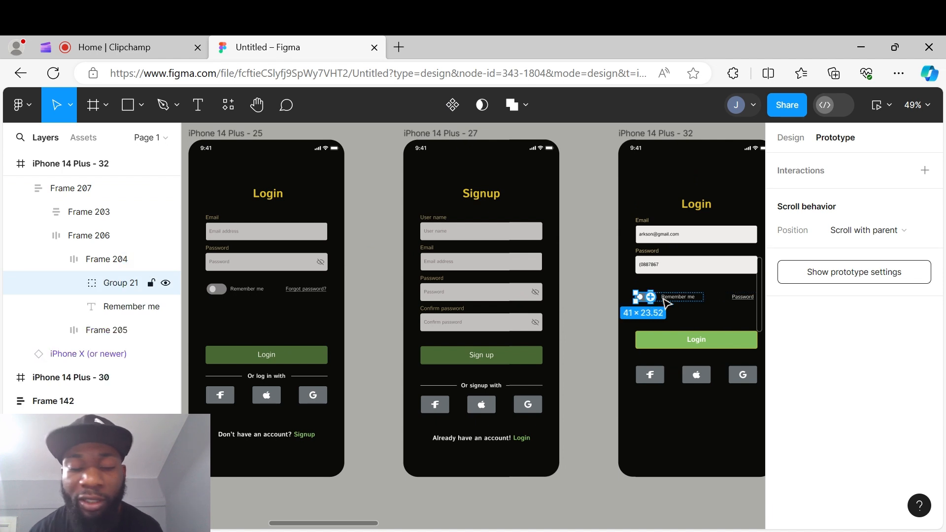
{"action": "mouse_move", "coordinate": [691, 298]}
{"action": "left_mouse_down"}
{"action": "mouse_move", "coordinate": [522, 281]}
{"action": "mouse_move", "coordinate": [690, 298]}
{"action": "left_mouse_up"}
{"action": "left_click", "coordinate": [610, 254]}
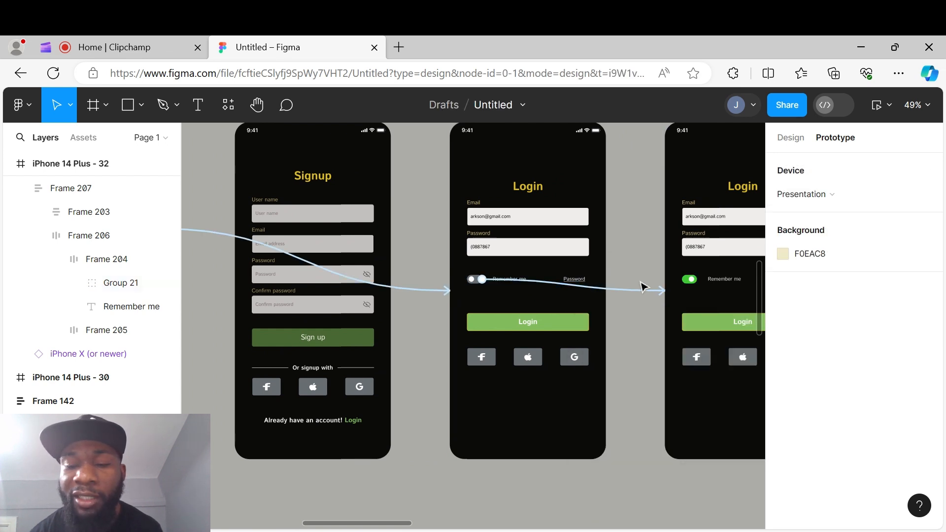
- Link the switched-on Remember me toggle on iPhone 14 Plus - 39 back to iPhone 14 Plus - 32
{"action": "scroll", "coordinate": [640, 286], "scroll_direction": "down", "scroll_amount": 1}
{"action": "scroll", "coordinate": [641, 286], "scroll_direction": "down", "scroll_amount": 1}
{"action": "left_click_drag", "start_coordinate": [644, 285], "coordinate": [506, 362]}
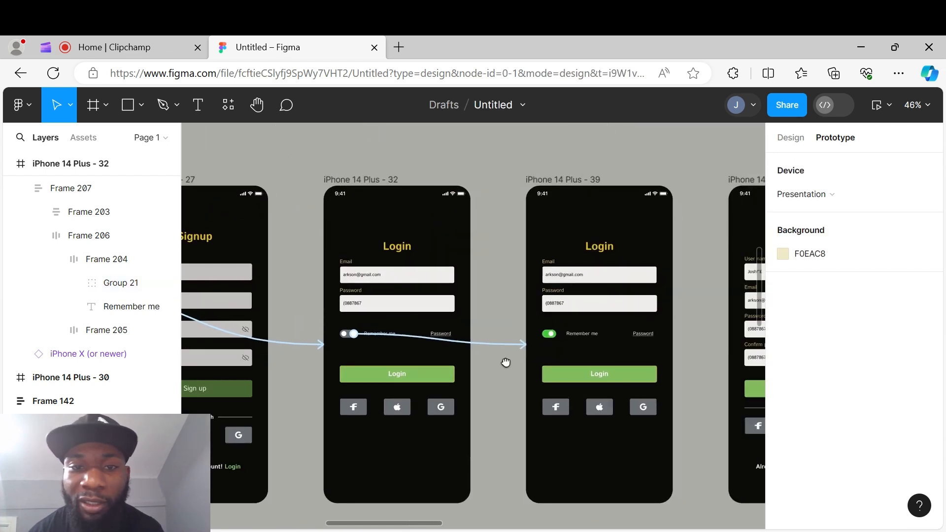
{"action": "double_click", "coordinate": [552, 335]}
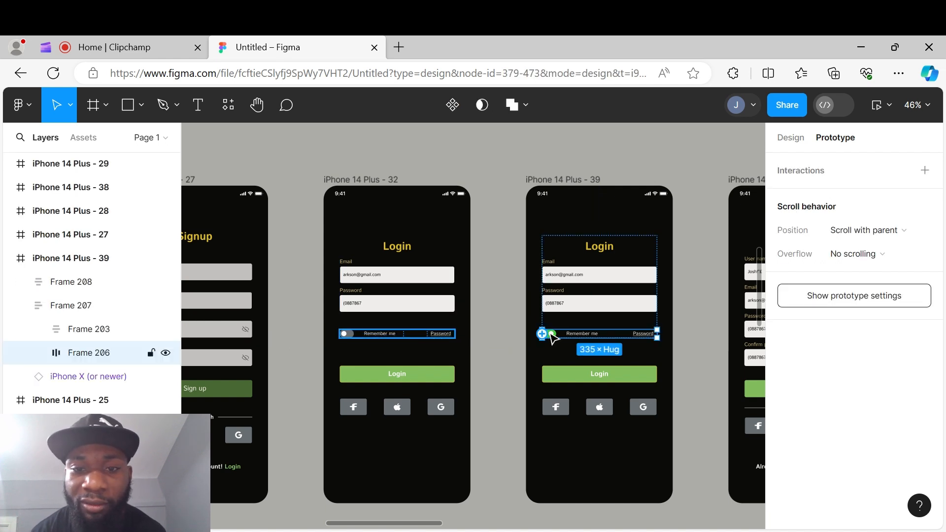
{"action": "double_click", "coordinate": [550, 335]}
{"action": "double_click", "coordinate": [545, 335]}
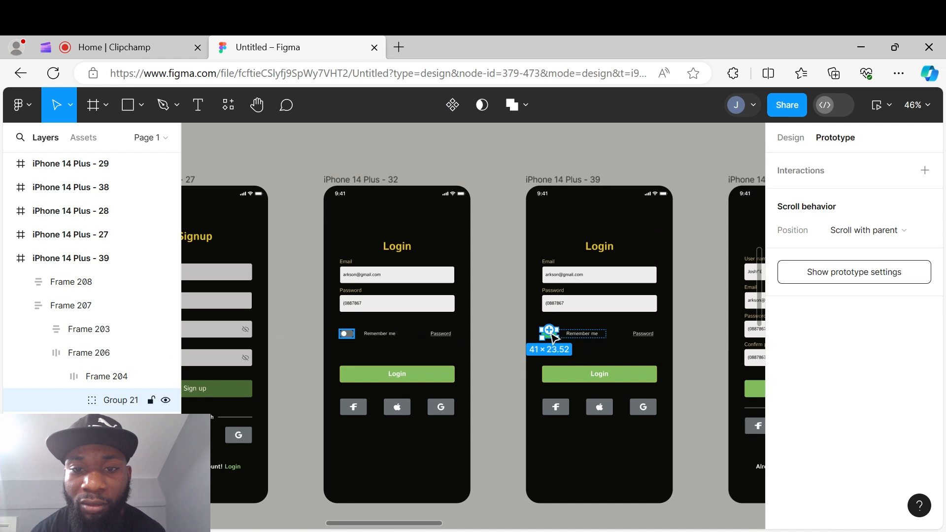
{"action": "left_click_drag", "start_coordinate": [542, 336], "coordinate": [468, 335]}
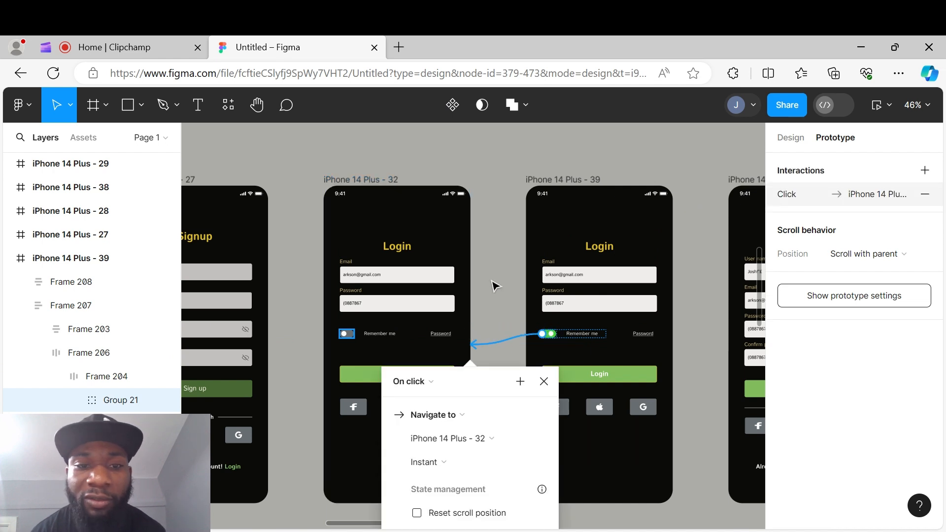
{"action": "left_click", "coordinate": [478, 320]}
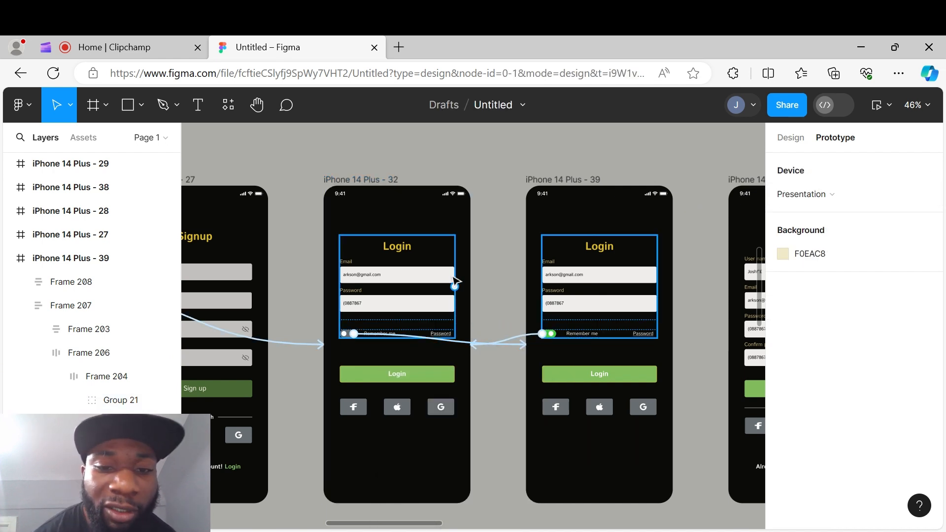
- Link the Login buttons on iPhone 14 Plus - 32 and 39 to the loading screen iPhone 14 Plus - 34
{"action": "left_click", "coordinate": [388, 367]}
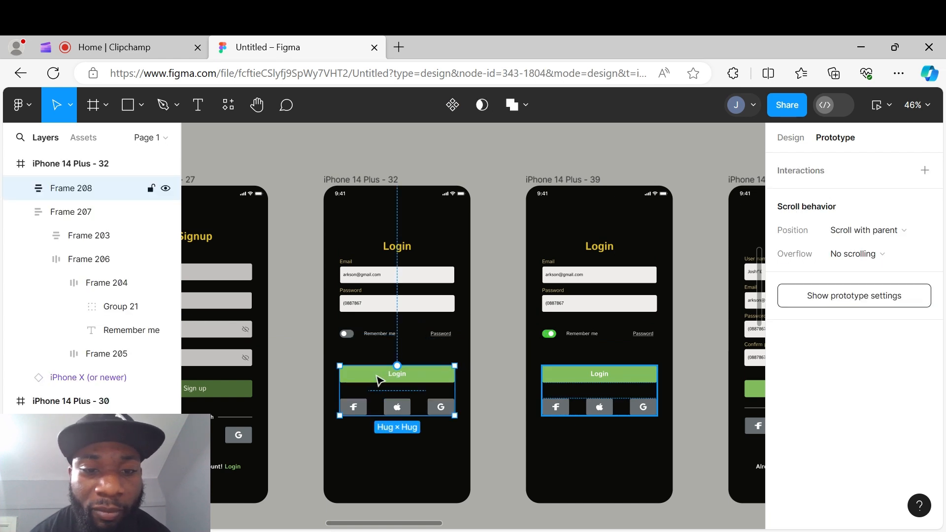
{"action": "double_click", "coordinate": [380, 380]}
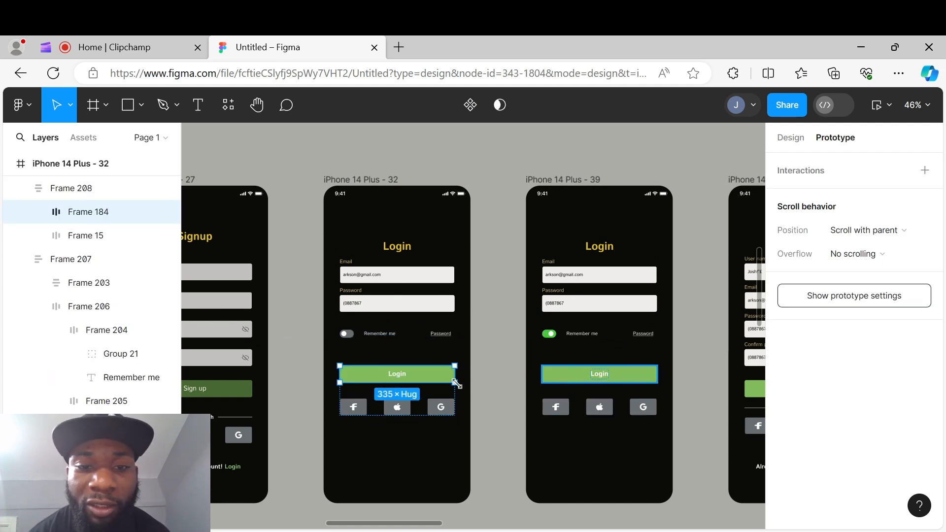
{"action": "mouse_move", "coordinate": [454, 374]}
{"action": "left_mouse_down"}
{"action": "mouse_move", "coordinate": [494, 409]}
{"action": "mouse_move", "coordinate": [693, 415]}
{"action": "mouse_move", "coordinate": [505, 397]}
{"action": "mouse_move", "coordinate": [457, 376]}
{"action": "left_mouse_up"}
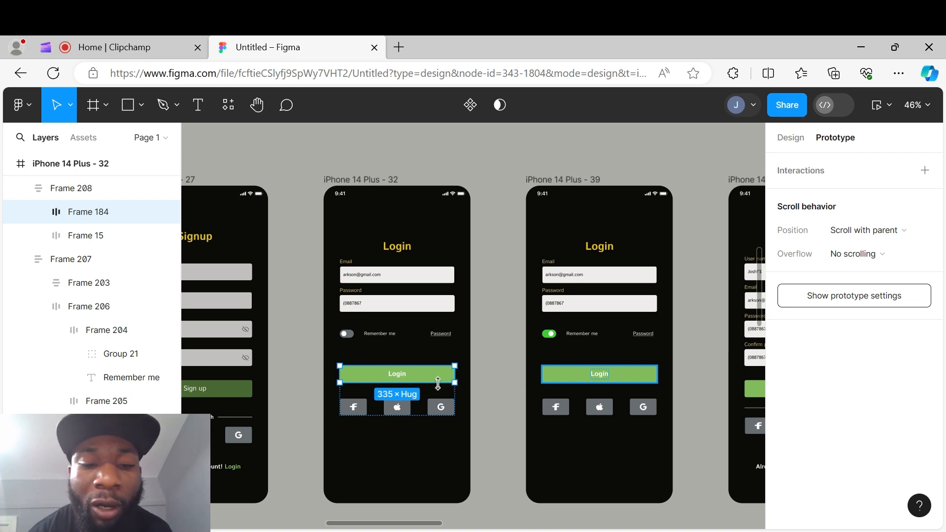
{"action": "left_click", "coordinate": [565, 377], "text": "shift"}
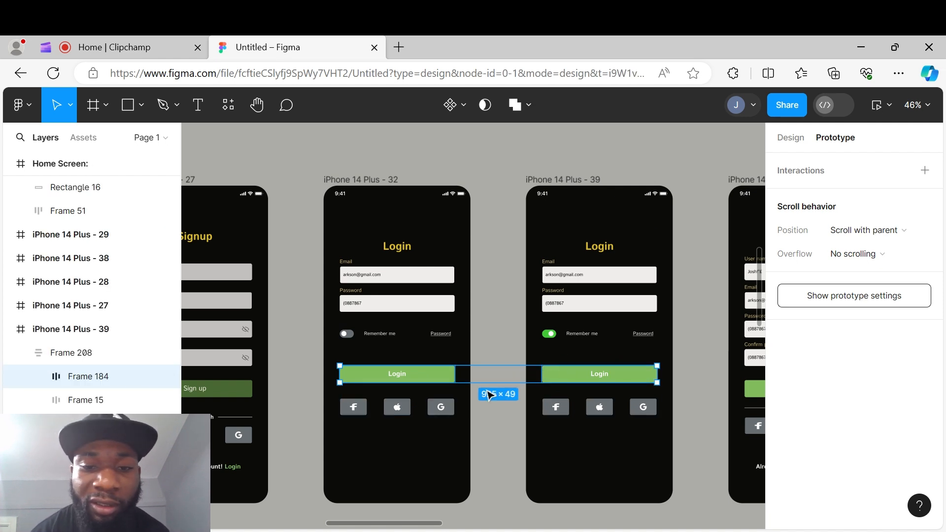
{"action": "left_click_drag", "start_coordinate": [657, 374], "coordinate": [407, 277]}
{"action": "scroll", "coordinate": [442, 461], "scroll_direction": "down", "scroll_amount": 5}
{"action": "scroll", "coordinate": [442, 430], "scroll_direction": "down", "scroll_amount": 10}
{"action": "left_click", "coordinate": [346, 274]}
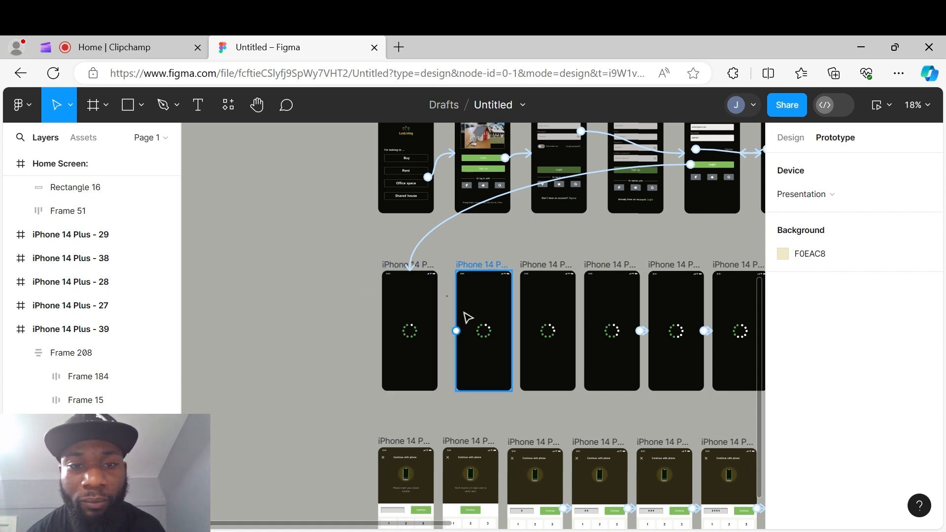
{"action": "scroll", "coordinate": [468, 316], "scroll_direction": "up", "scroll_amount": 1}
{"action": "left_click", "coordinate": [433, 229]}
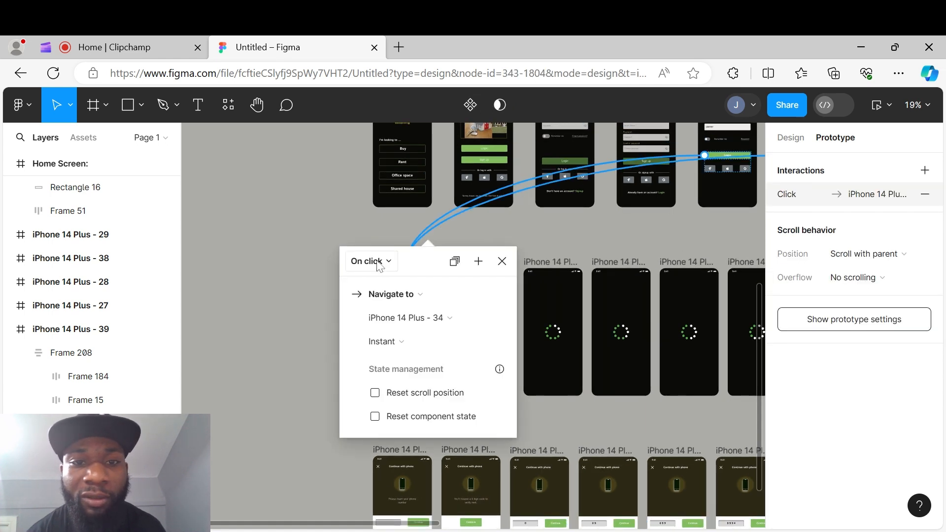
{"action": "left_click", "coordinate": [332, 219]}
- Connect iPhone 14 Plus - 34 to iPhone 14 Plus - 35 with an After delay trigger
{"action": "scroll", "coordinate": [439, 348], "scroll_direction": "up", "scroll_amount": 5}
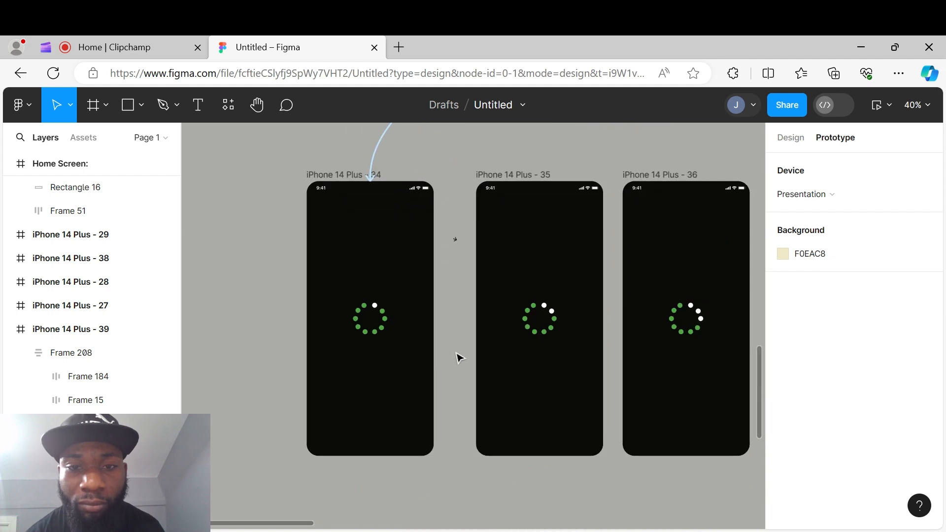
{"action": "left_click_drag", "start_coordinate": [458, 354], "coordinate": [341, 370]}
{"action": "left_click", "coordinate": [207, 190]}
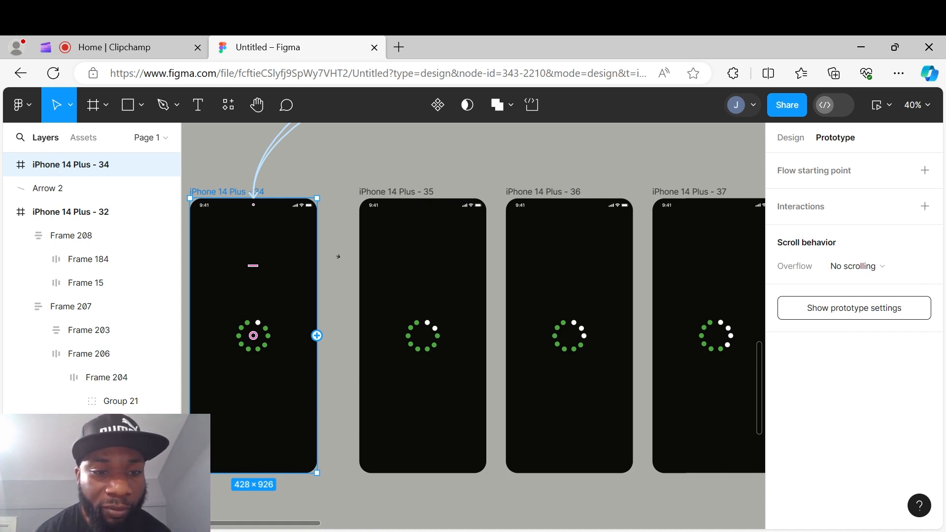
{"action": "left_click_drag", "start_coordinate": [317, 336], "coordinate": [386, 345]}
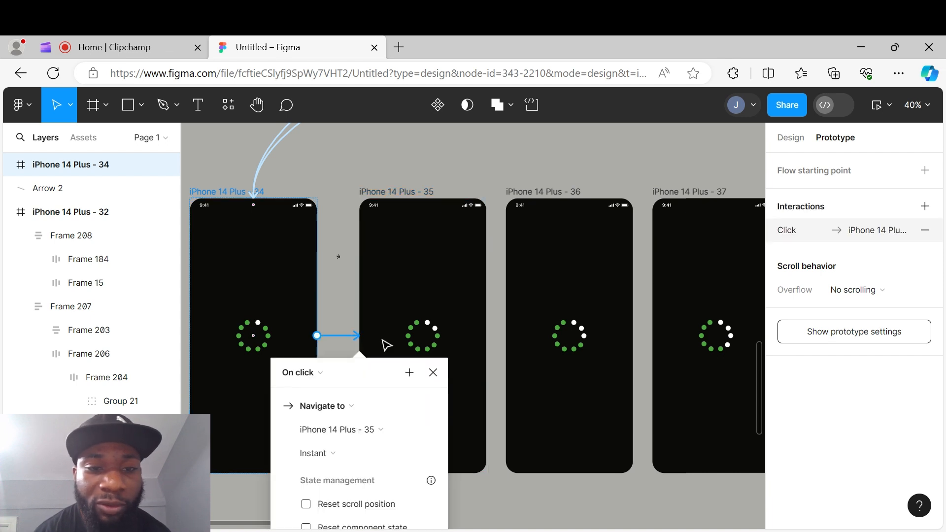
{"action": "left_click", "coordinate": [323, 370]}
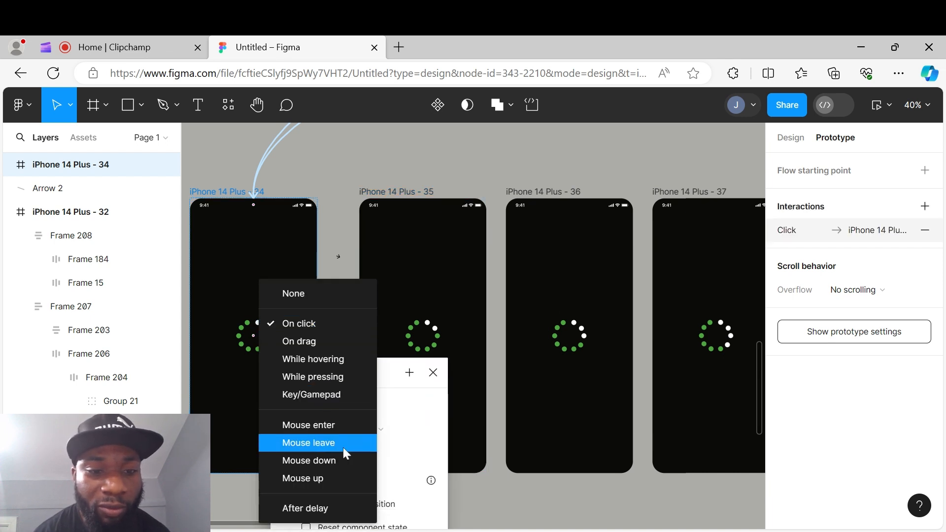
{"action": "left_click", "coordinate": [327, 508]}
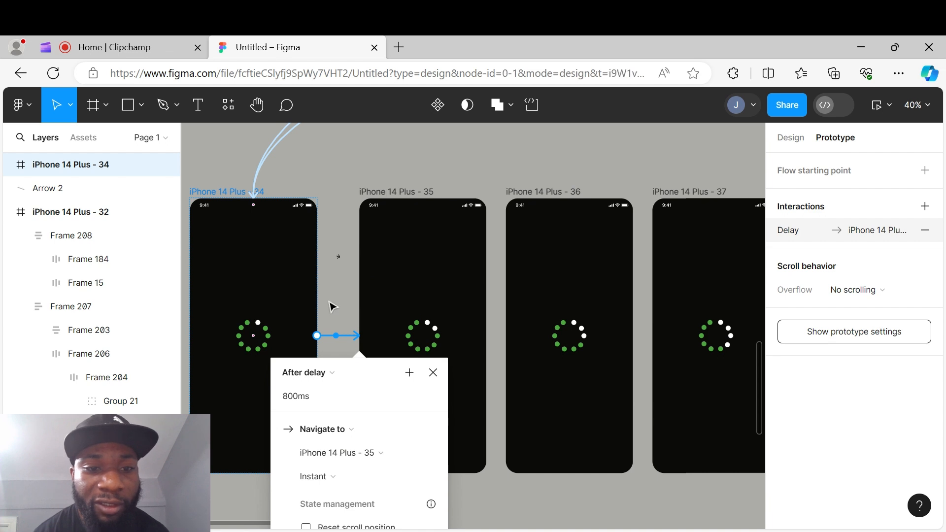
{"action": "left_click", "coordinate": [325, 316]}
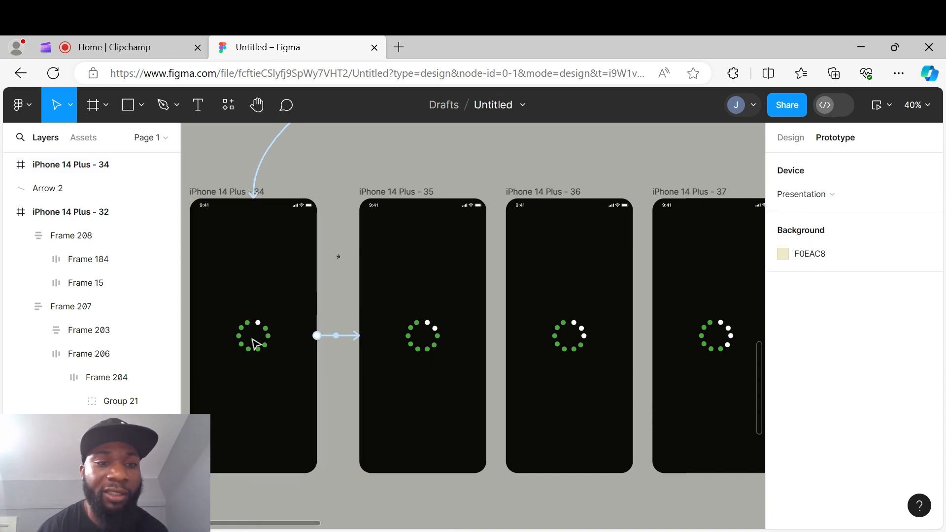
- Change the transition of the iPhone 14 Plus - 34 connection to Smart animate
{"action": "left_click", "coordinate": [341, 336]}
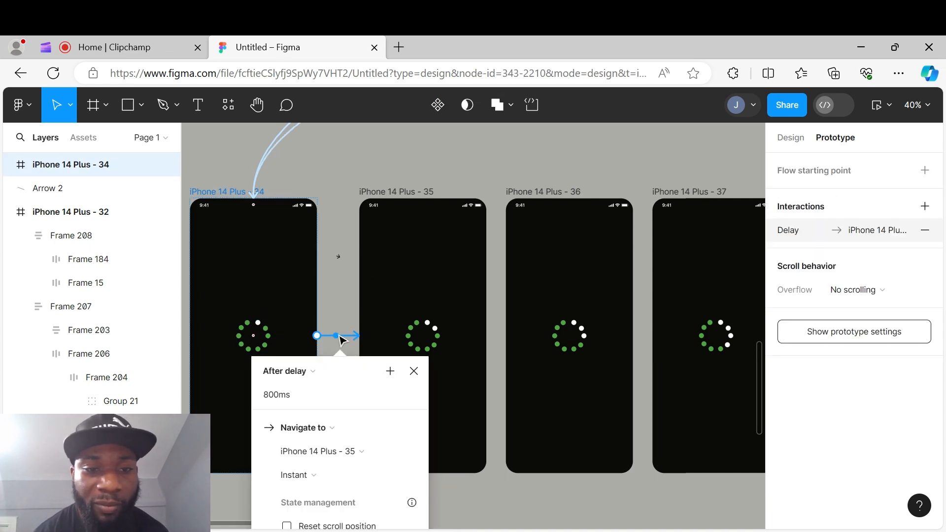
{"action": "left_click", "coordinate": [316, 478]}
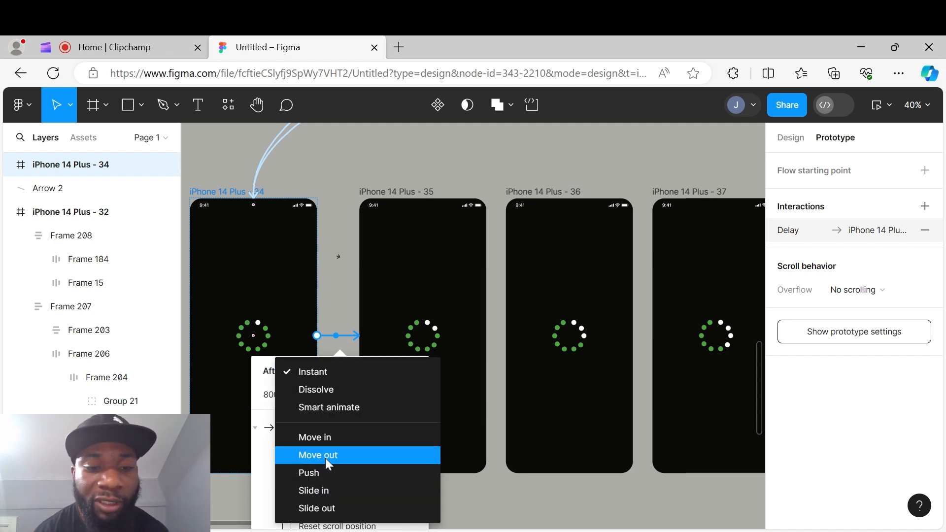
{"action": "left_click", "coordinate": [346, 405]}
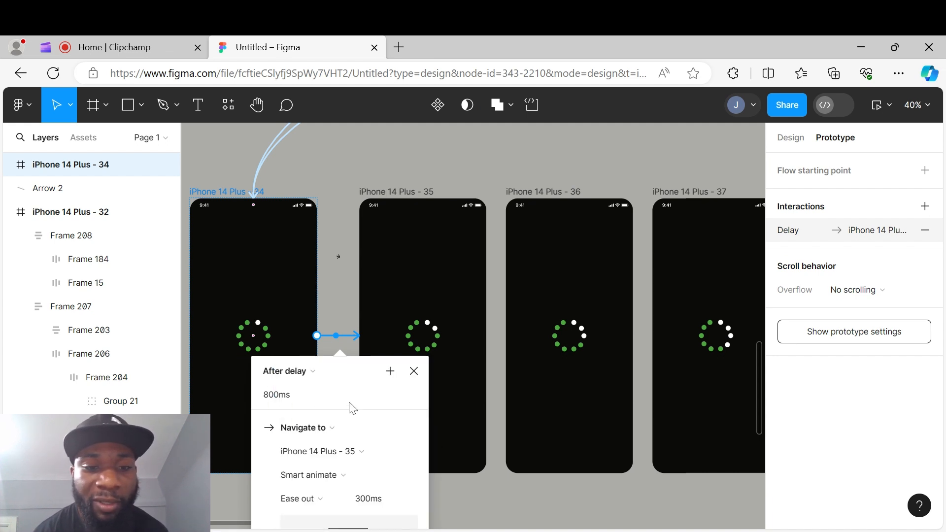
{"action": "left_click", "coordinate": [461, 408]}
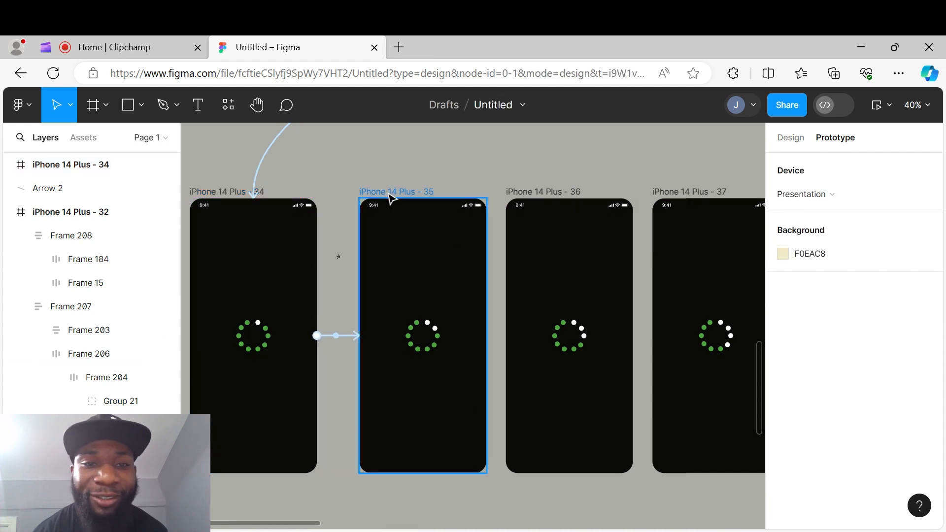
- Connect iPhone 14 Plus - 35 to iPhone 14 Plus - 36 with an After delay trigger
{"action": "left_click", "coordinate": [456, 267]}
{"action": "left_click_drag", "start_coordinate": [486, 336], "coordinate": [544, 331]}
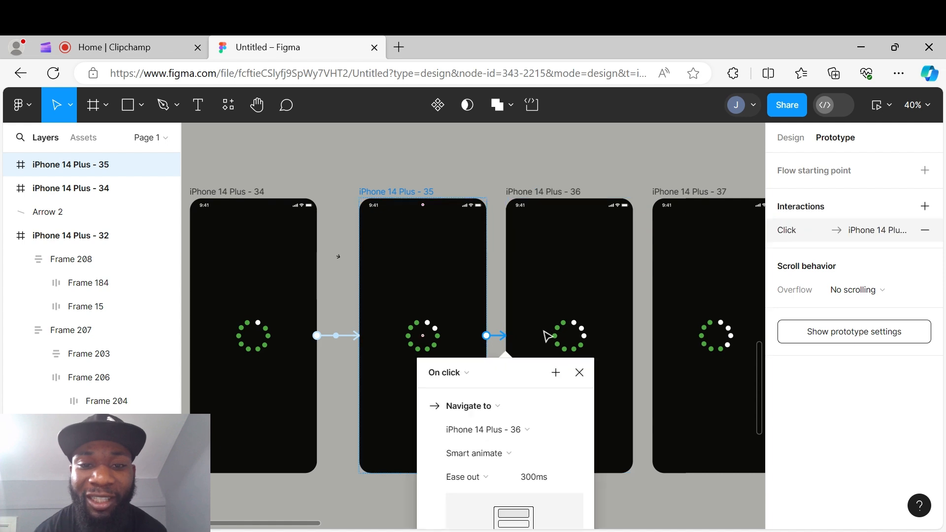
{"action": "left_click", "coordinate": [466, 375]}
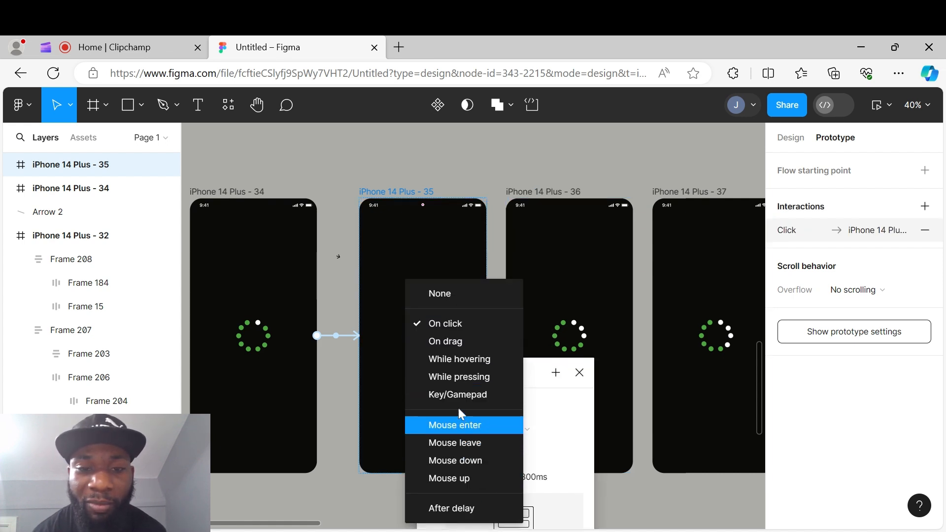
{"action": "left_click", "coordinate": [451, 508]}
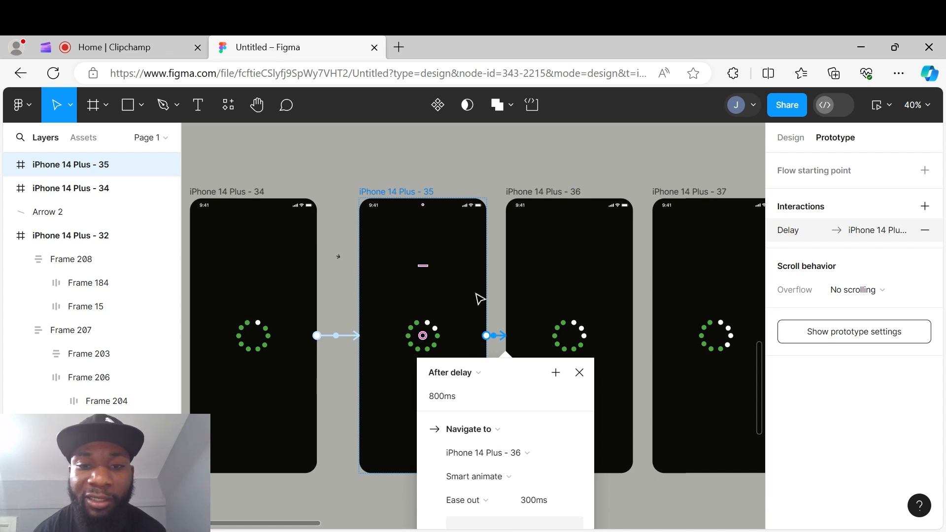
{"action": "left_click", "coordinate": [497, 301]}
- Connect iPhone 14 Plus - 36 to iPhone 14 Plus - 37 with an After delay trigger
{"action": "left_click", "coordinate": [553, 194]}
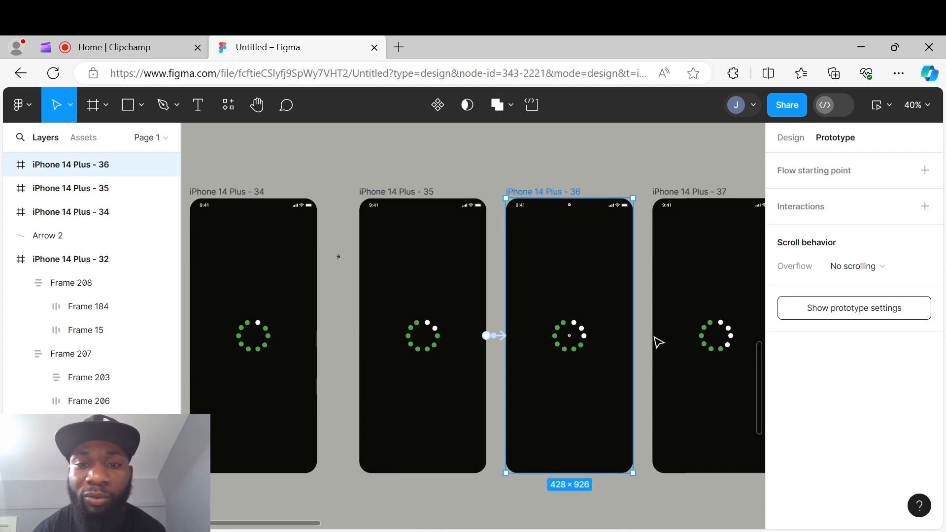
{"action": "scroll", "coordinate": [649, 345], "scroll_direction": "right", "scroll_amount": 5}
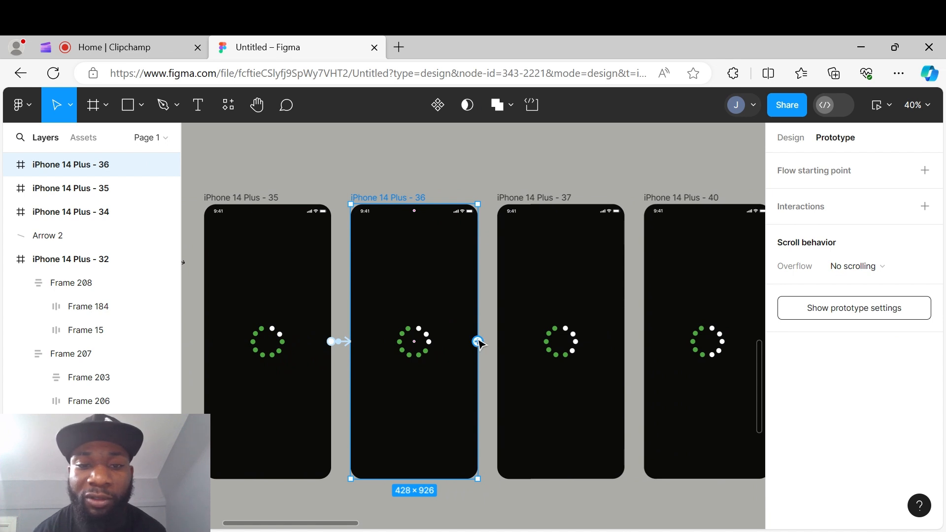
{"action": "left_click_drag", "start_coordinate": [478, 341], "coordinate": [518, 344]}
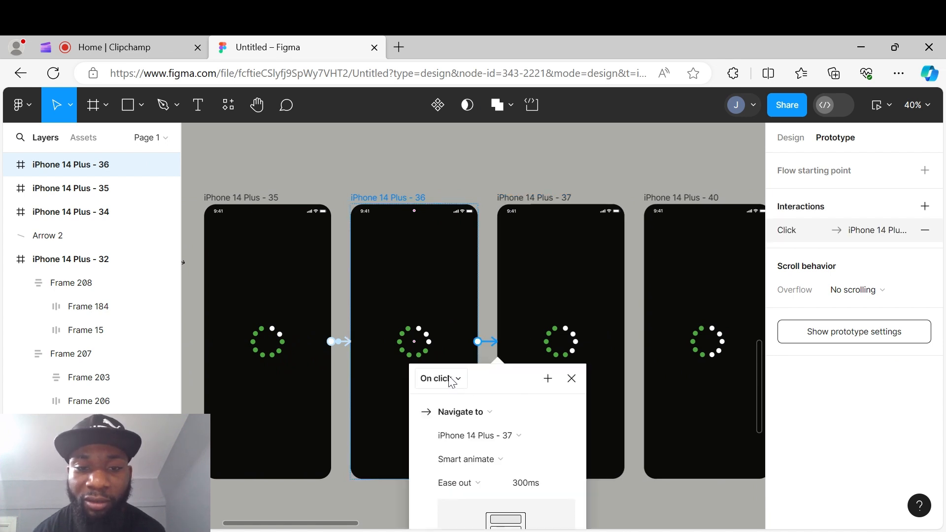
{"action": "left_click", "coordinate": [451, 379]}
{"action": "left_click", "coordinate": [456, 508]}
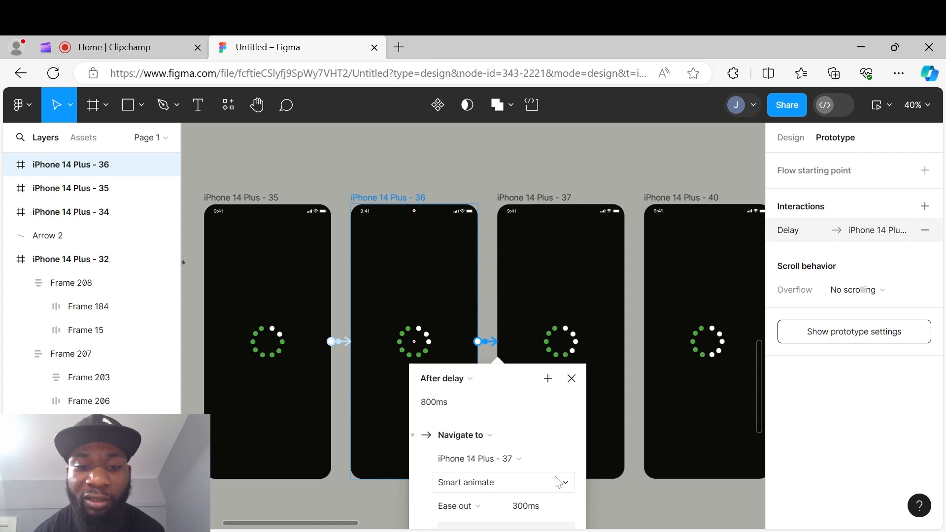
{"action": "left_click", "coordinate": [598, 491]}
- Connect the last loading screen, iPhone 14 Plus - 45, to the Home Screen with an After delay trigger
{"action": "scroll", "coordinate": [590, 435], "scroll_direction": "right", "scroll_amount": 5}
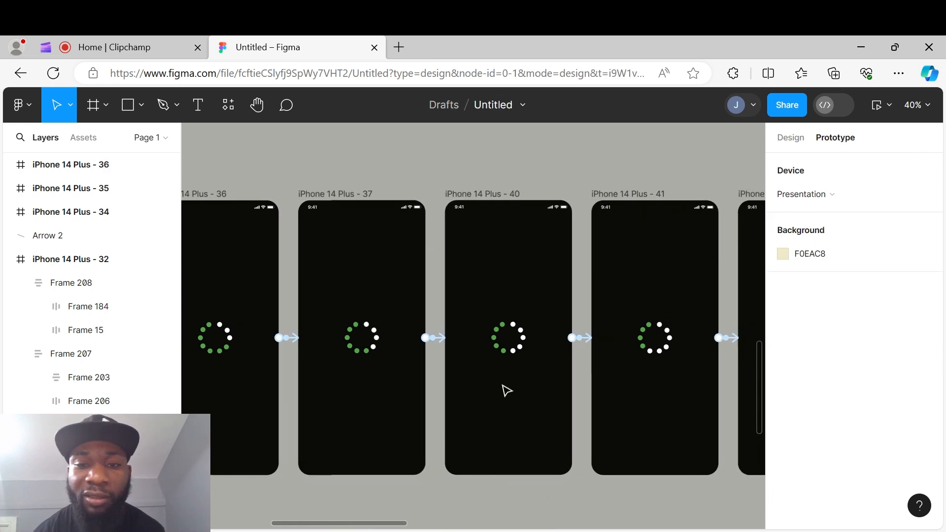
{"action": "scroll", "coordinate": [511, 390], "scroll_direction": "down", "scroll_amount": 3}
{"action": "scroll", "coordinate": [485, 338], "scroll_direction": "down", "scroll_amount": 5}
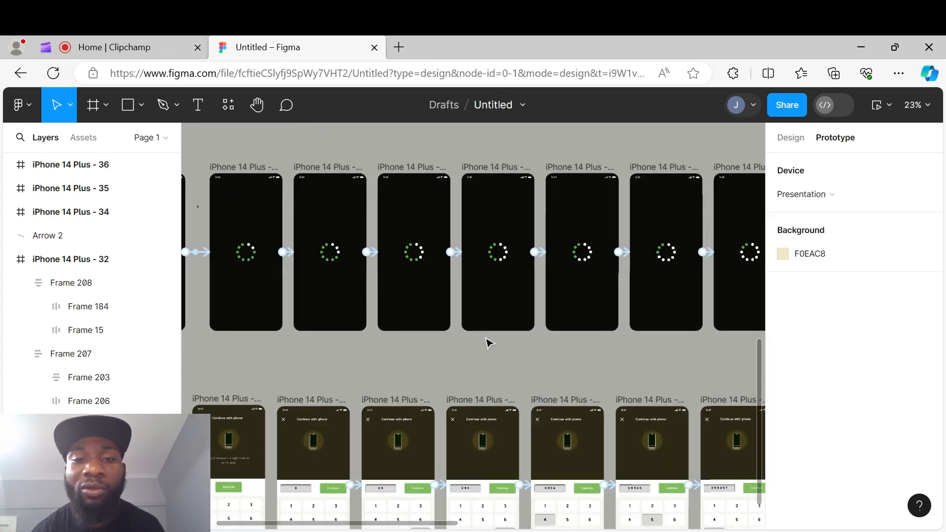
{"action": "left_click_drag", "start_coordinate": [638, 294], "coordinate": [430, 330]}
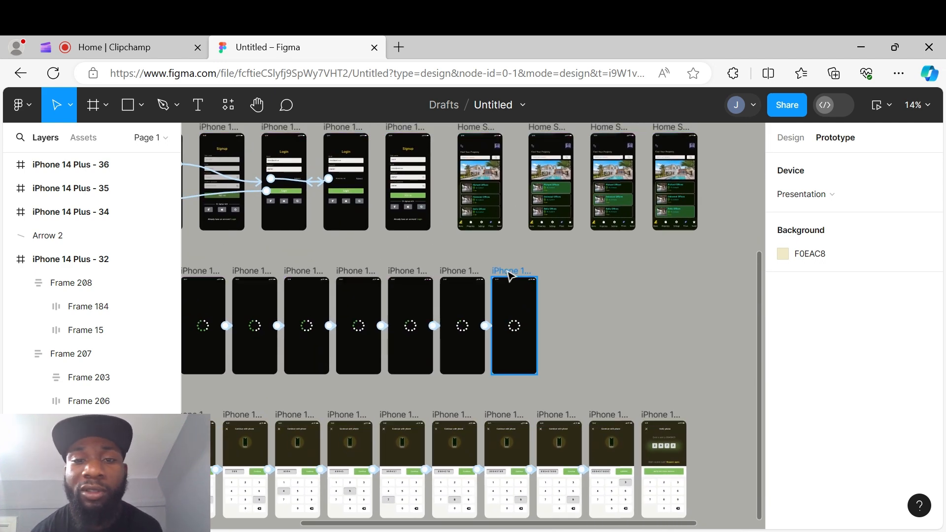
{"action": "left_click", "coordinate": [509, 271]}
{"action": "left_click", "coordinate": [608, 273]}
{"action": "left_click", "coordinate": [518, 273]}
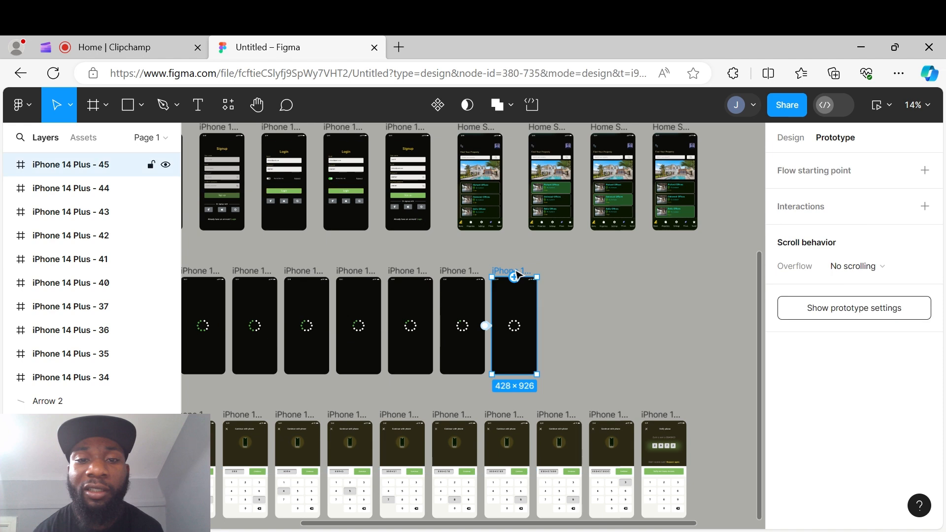
{"action": "left_click_drag", "start_coordinate": [537, 325], "coordinate": [490, 222]}
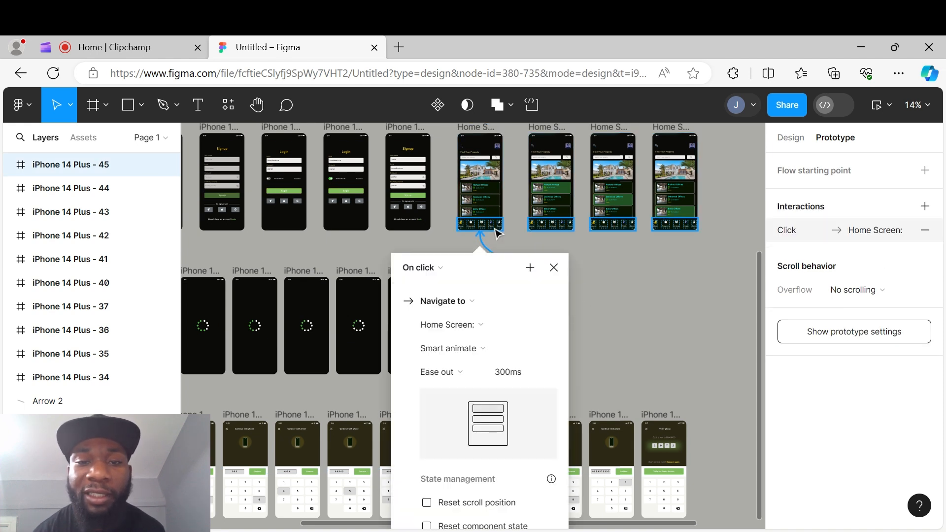
{"action": "left_click", "coordinate": [438, 271]}
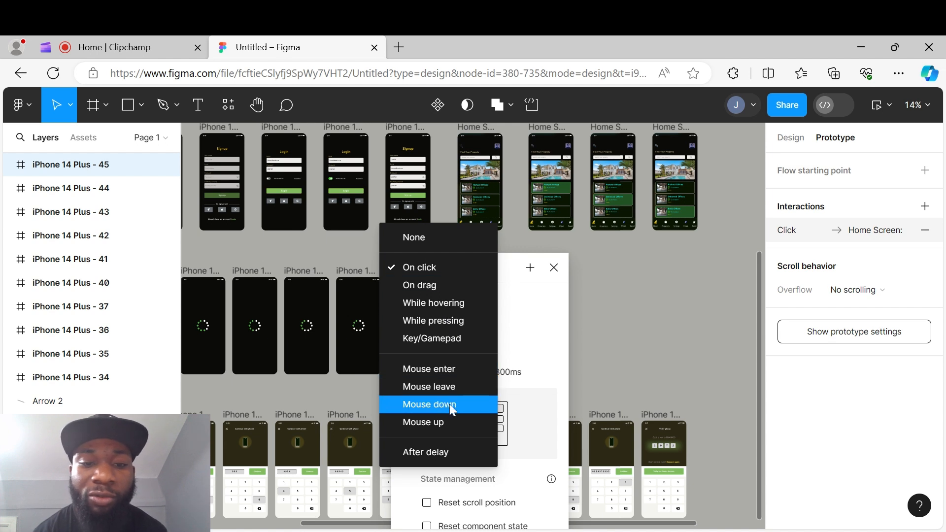
{"action": "left_click", "coordinate": [450, 450]}
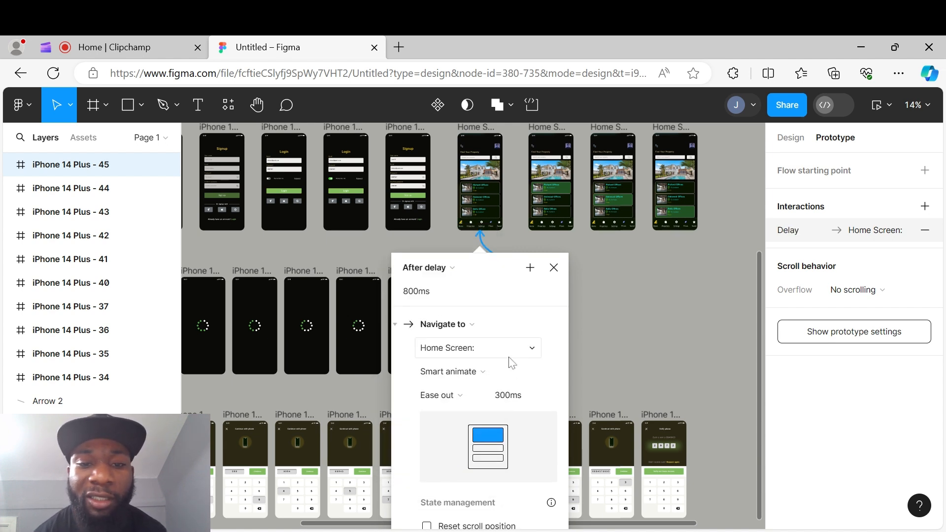
{"action": "left_click", "coordinate": [577, 331]}
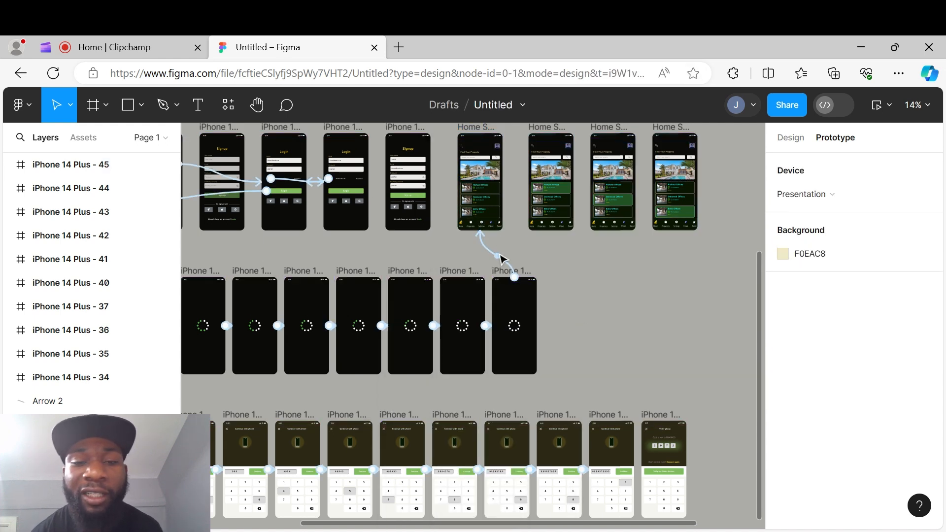
- Inspect the Home Screen and its incoming connection from the loading sequence
{"action": "scroll", "coordinate": [481, 250], "scroll_direction": "up", "scroll_amount": 3}
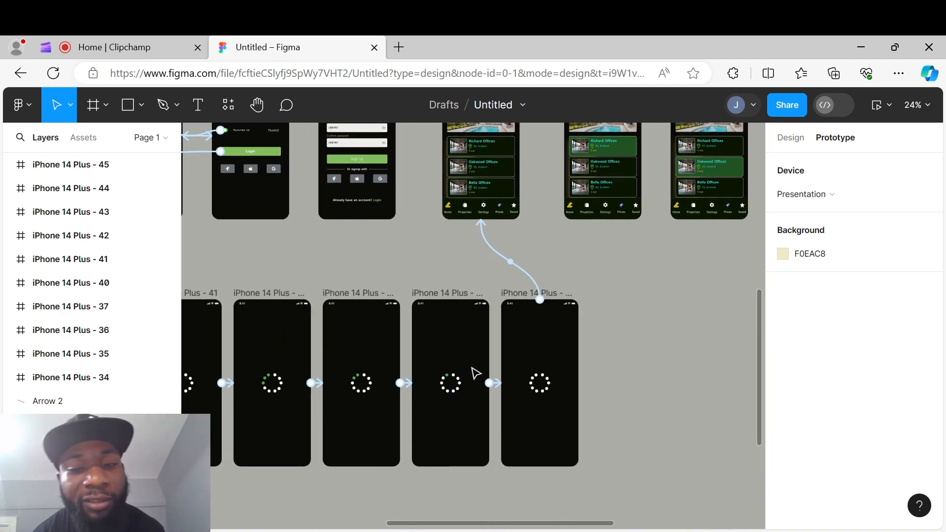
{"action": "scroll", "coordinate": [478, 383], "scroll_direction": "up", "scroll_amount": 5}
{"action": "scroll", "coordinate": [473, 296], "scroll_direction": "down", "scroll_amount": 3}
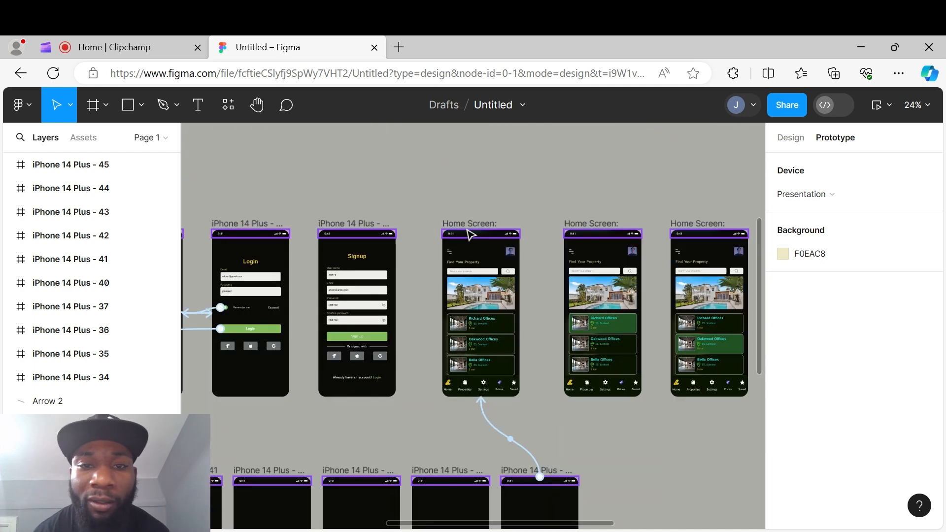
{"action": "left_click", "coordinate": [473, 256]}
{"action": "scroll", "coordinate": [453, 280], "scroll_direction": "up", "scroll_amount": 3}
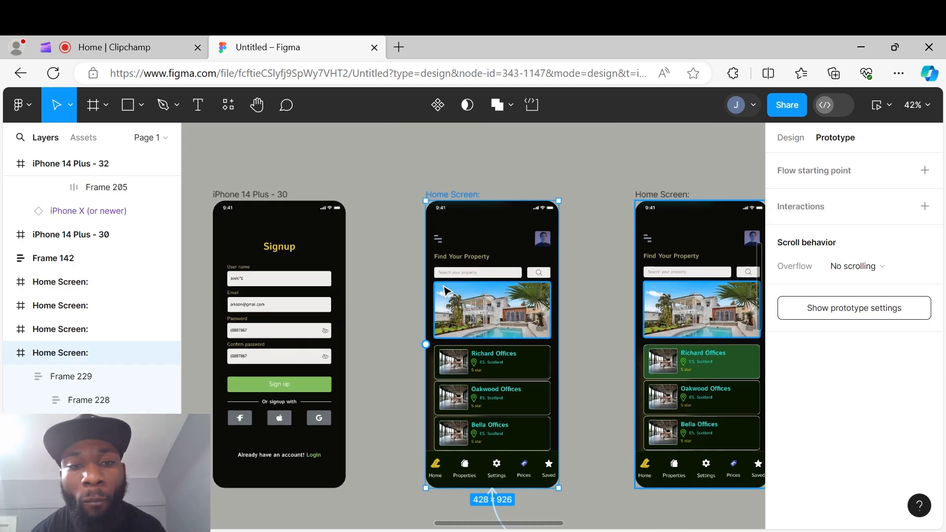
{"action": "scroll", "coordinate": [473, 285], "scroll_direction": "down", "scroll_amount": 3}
{"action": "scroll", "coordinate": [502, 262], "scroll_direction": "up", "scroll_amount": 2}
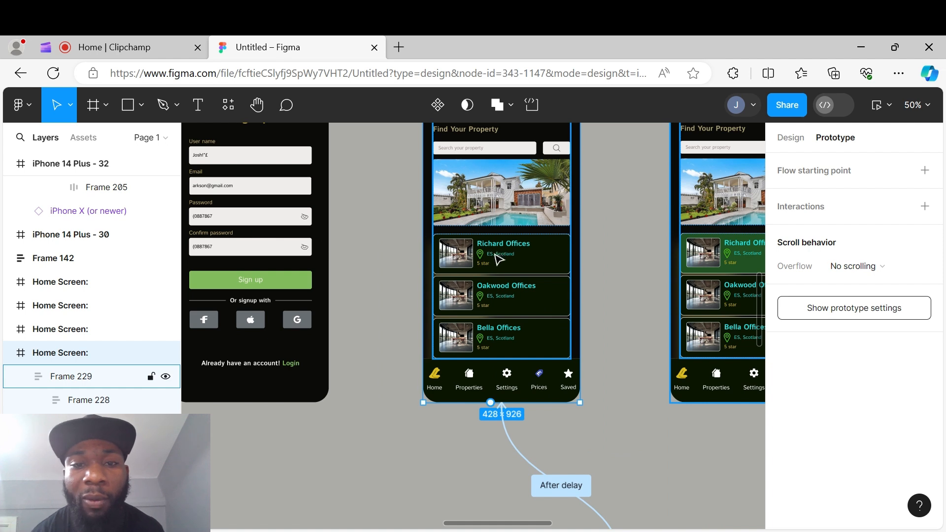
- Link the Richard Offices card on the Home Screen to the second Home Screen variant with a While hovering trigger
{"action": "left_click", "coordinate": [500, 257]}
{"action": "left_click", "coordinate": [500, 257]}
{"action": "left_click", "coordinate": [600, 262]}
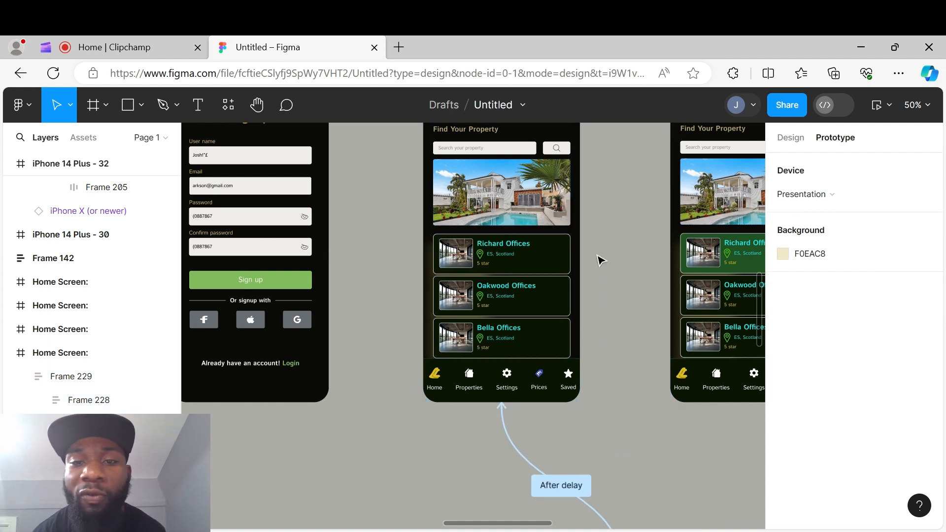
{"action": "left_click", "coordinate": [553, 256]}
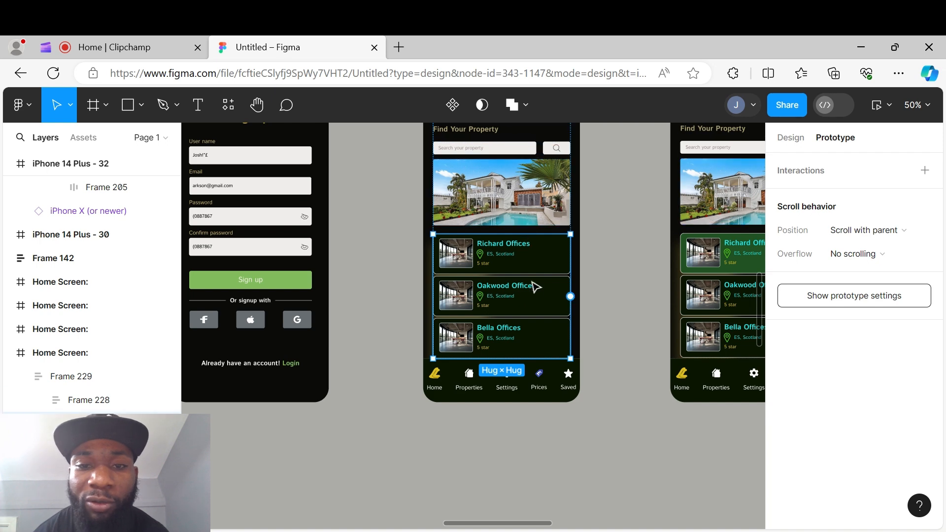
{"action": "left_click", "coordinate": [558, 264]}
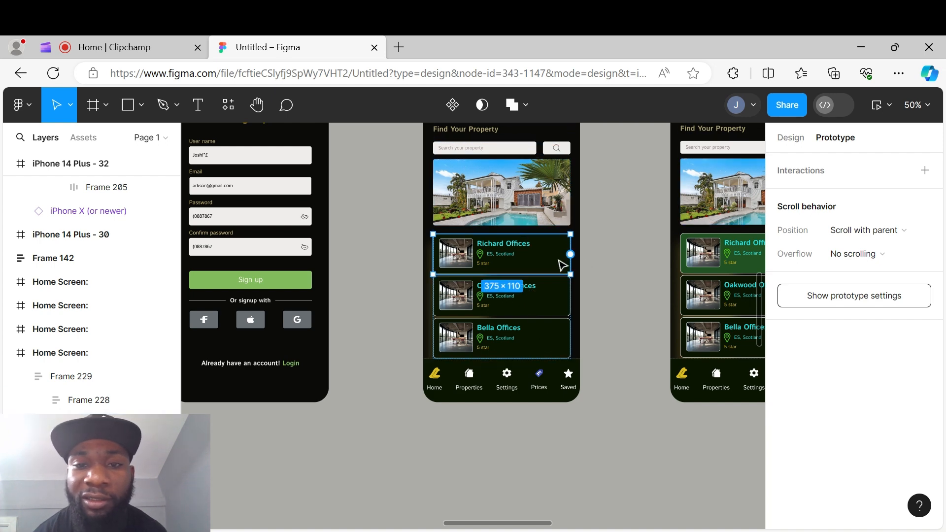
{"action": "scroll", "coordinate": [604, 253], "scroll_direction": "down", "scroll_amount": 1}
{"action": "left_click_drag", "start_coordinate": [594, 256], "coordinate": [468, 297]}
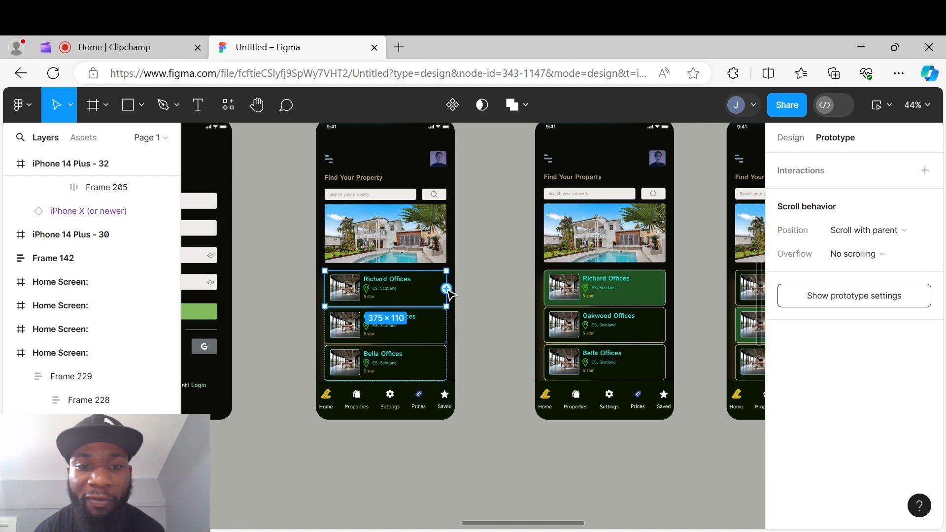
{"action": "left_click_drag", "start_coordinate": [446, 289], "coordinate": [595, 297]}
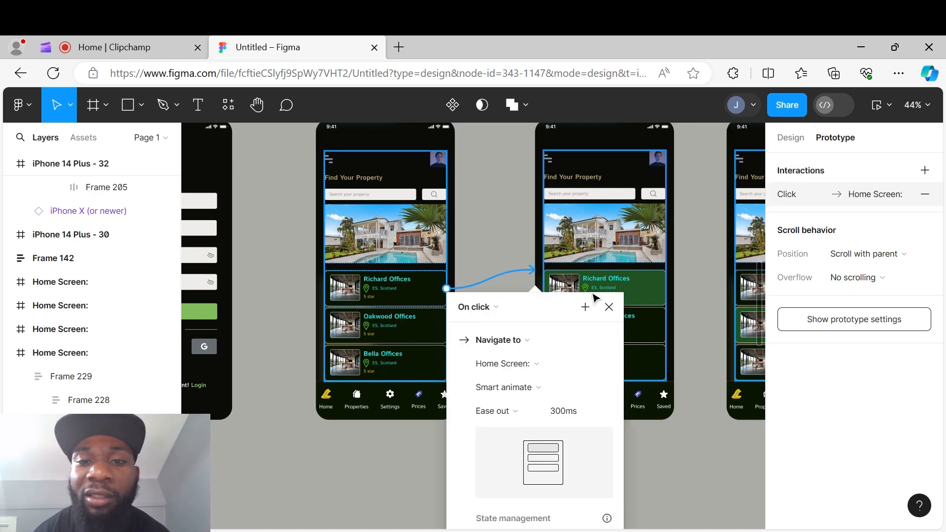
{"action": "left_click", "coordinate": [492, 308]}
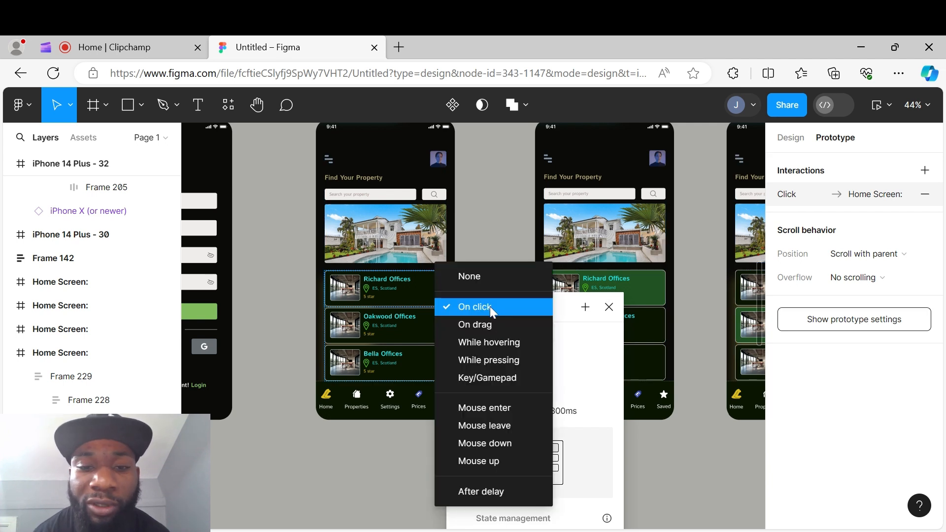
{"action": "left_click", "coordinate": [497, 340]}
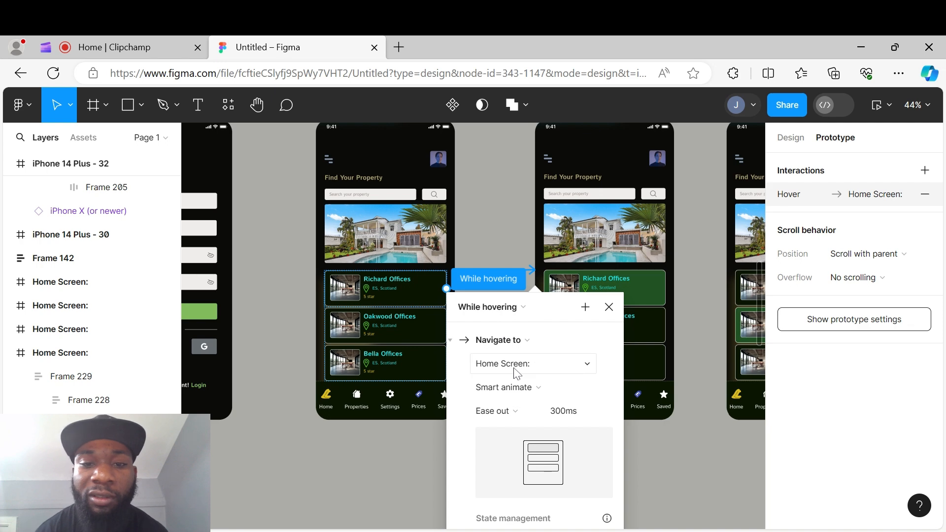
{"action": "left_click", "coordinate": [496, 202]}
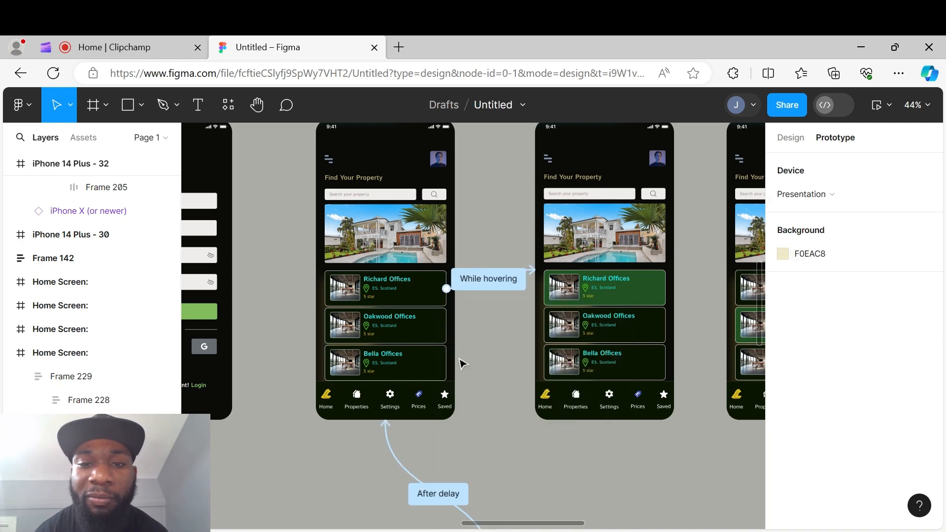
- Link the Oakwood Offices card to the third Home Screen variant with a While hovering trigger
{"action": "double_click", "coordinate": [417, 333]}
{"action": "double_click", "coordinate": [417, 334]}
{"action": "left_click", "coordinate": [461, 335]}
{"action": "double_click", "coordinate": [436, 335]}
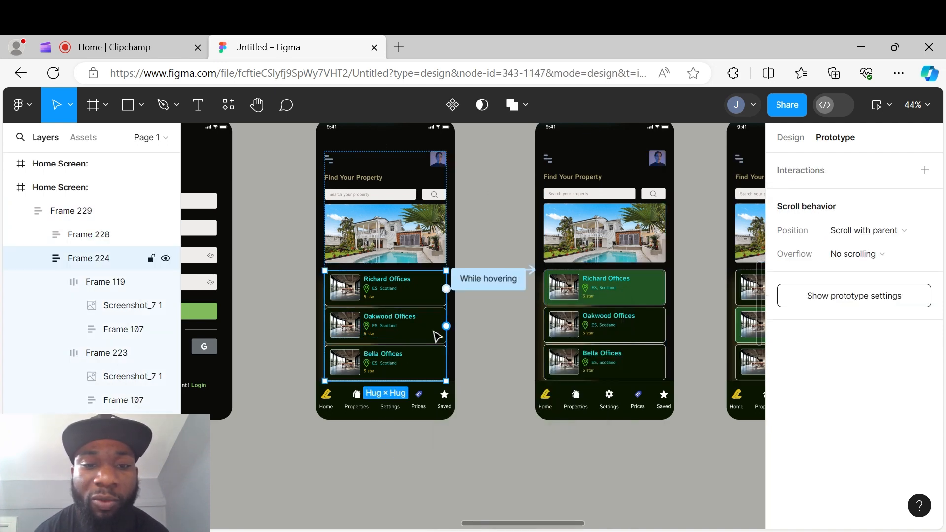
{"action": "double_click", "coordinate": [437, 333]}
{"action": "left_click_drag", "start_coordinate": [446, 325], "coordinate": [746, 305]}
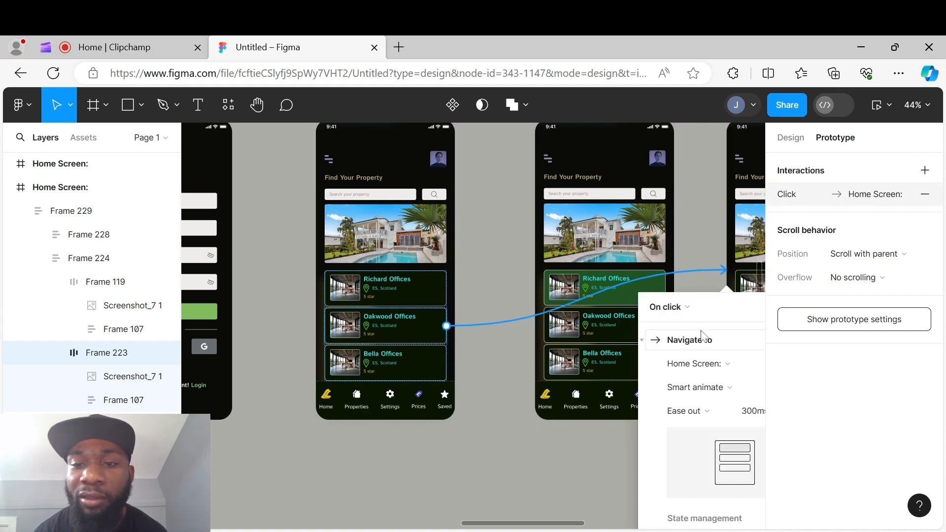
{"action": "left_click", "coordinate": [676, 308]}
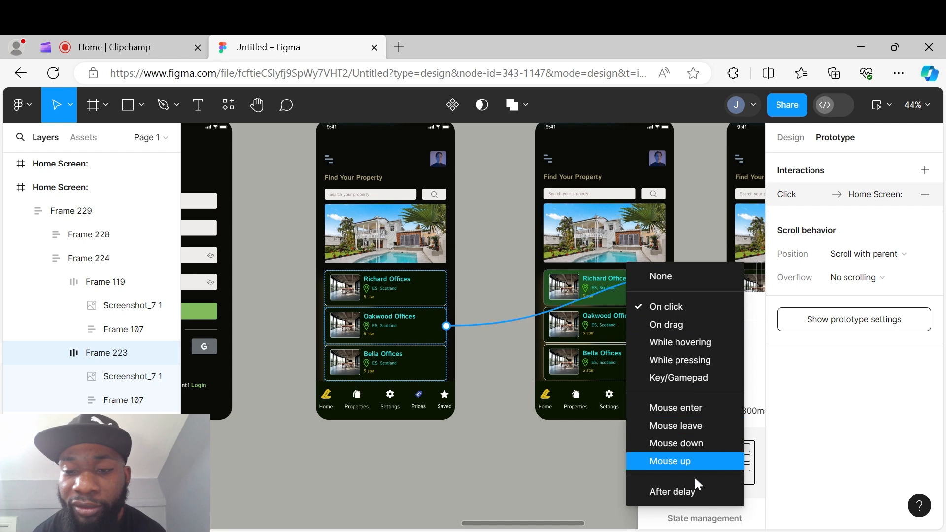
{"action": "left_click", "coordinate": [697, 342]}
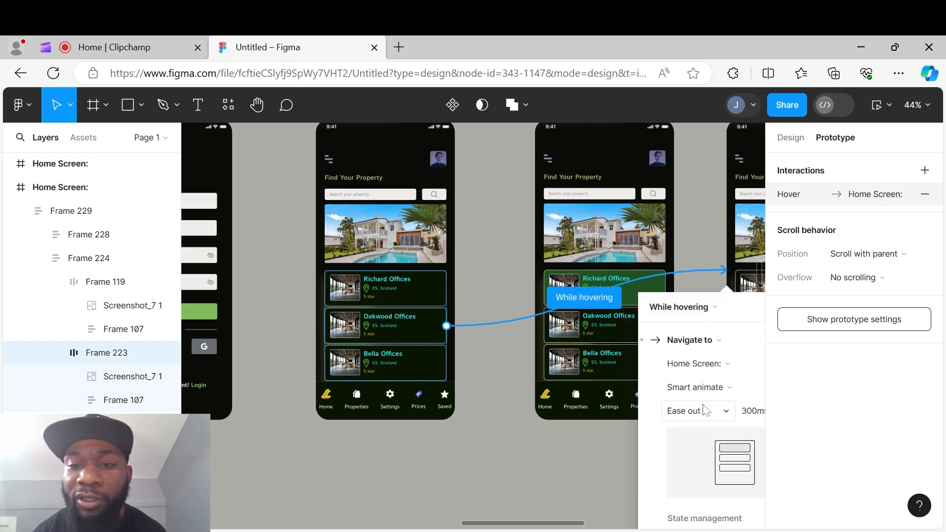
{"action": "left_click", "coordinate": [696, 246]}
- Link the Bella Offices card to the fourth Home Screen variant with a While hovering trigger
{"action": "left_click_drag", "start_coordinate": [679, 241], "coordinate": [473, 245]}
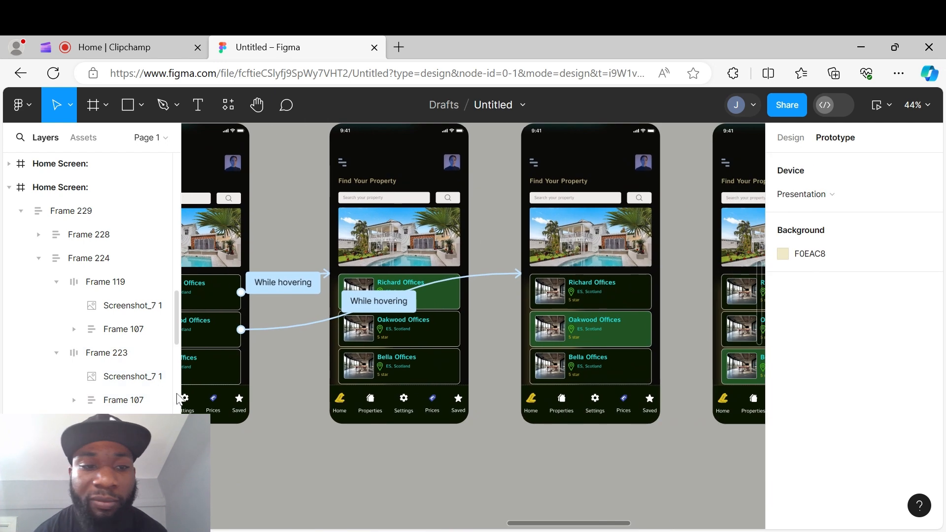
{"action": "double_click", "coordinate": [214, 371]}
{"action": "double_click", "coordinate": [214, 370]}
{"action": "left_click_drag", "start_coordinate": [277, 365], "coordinate": [478, 338]}
{"action": "left_click", "coordinate": [427, 297]}
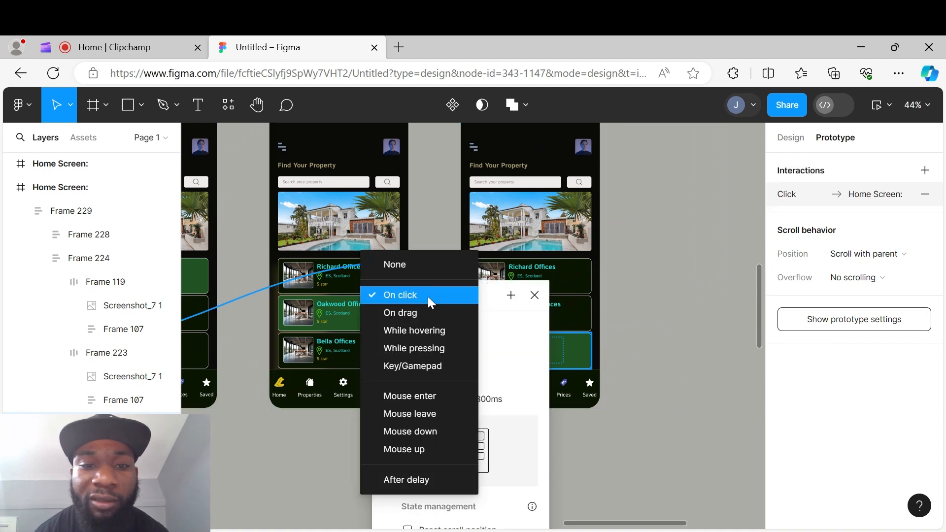
{"action": "left_click", "coordinate": [422, 482]}
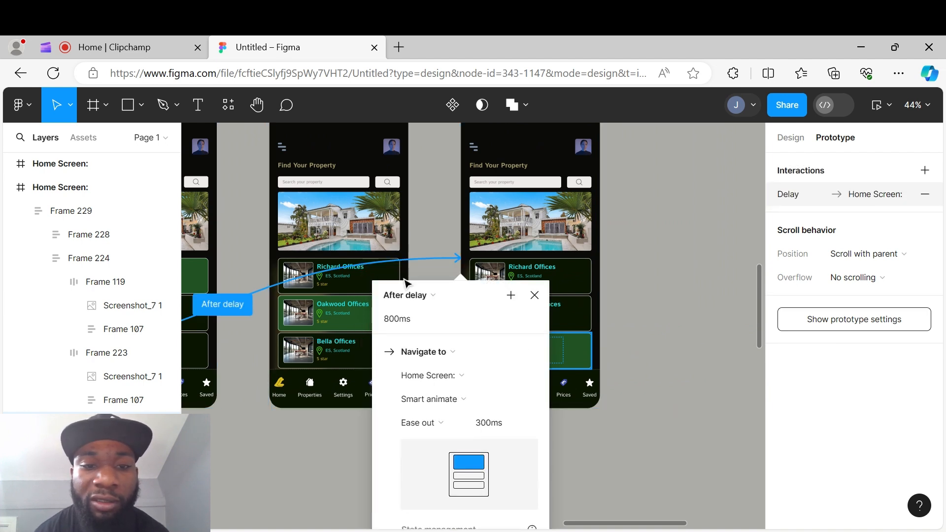
{"action": "left_click", "coordinate": [414, 292]}
{"action": "left_click", "coordinate": [419, 212]}
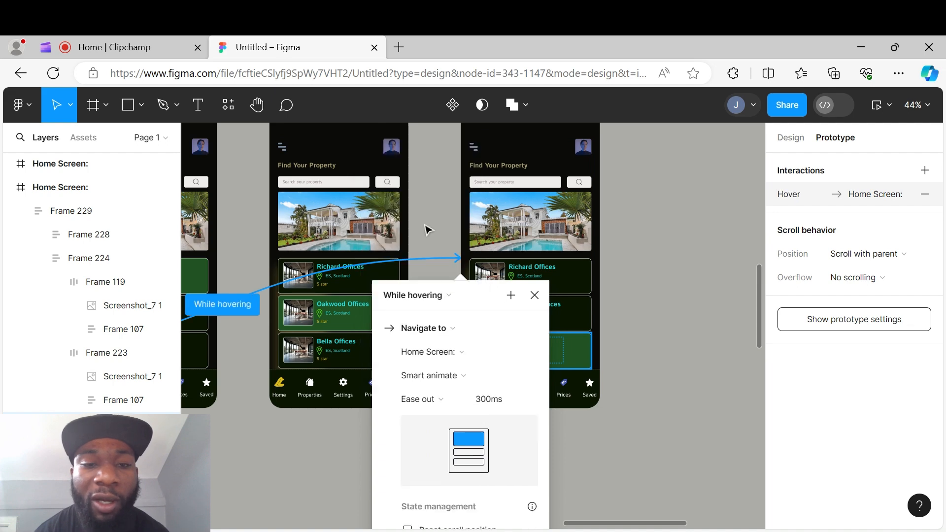
{"action": "left_click", "coordinate": [654, 347]}
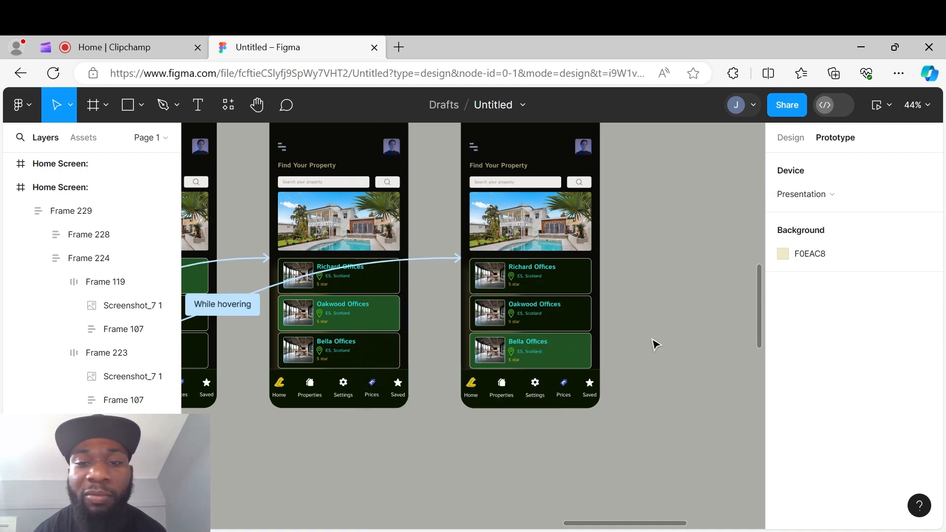
- Select the first onboarding frame and start presenting the prototype from it
{"action": "scroll", "coordinate": [651, 345], "scroll_direction": "down", "scroll_amount": 5}
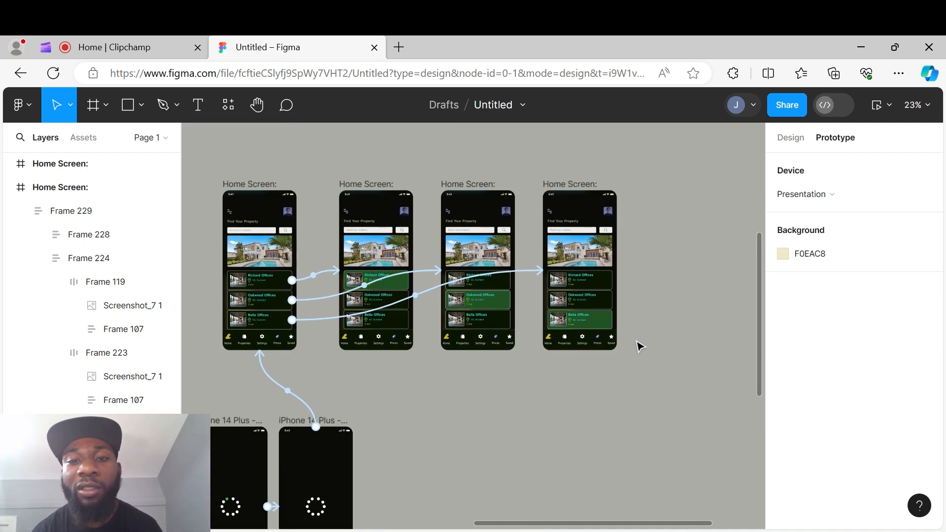
{"action": "scroll", "coordinate": [639, 347], "scroll_direction": "down", "scroll_amount": 5}
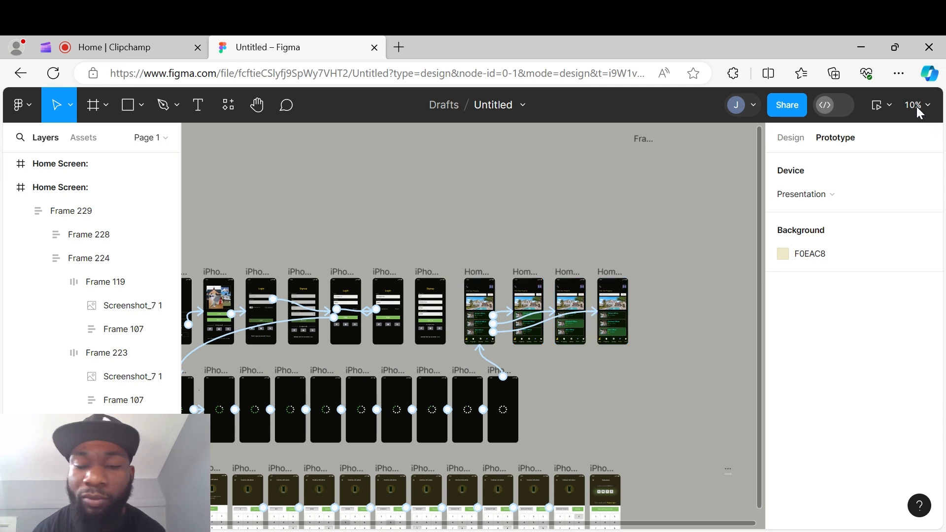
{"action": "left_click_drag", "start_coordinate": [544, 247], "coordinate": [643, 254]}
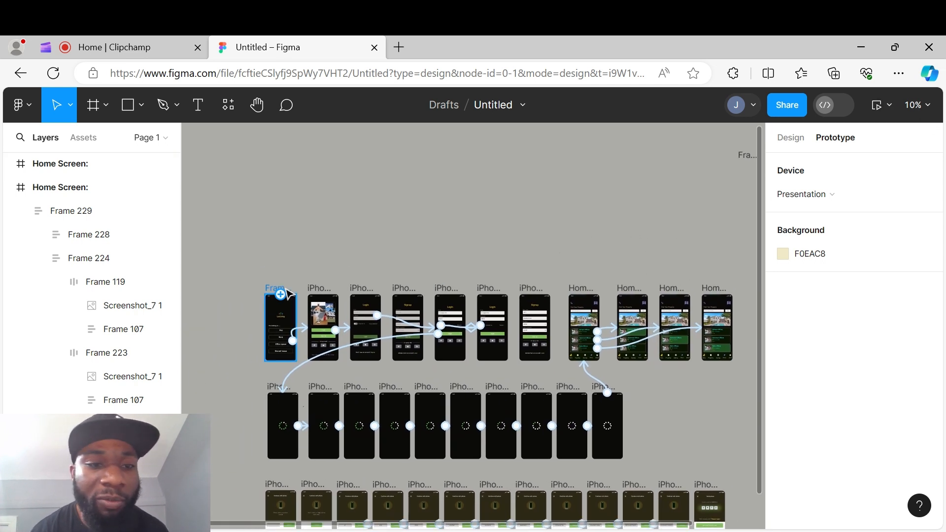
{"action": "left_click", "coordinate": [281, 326]}
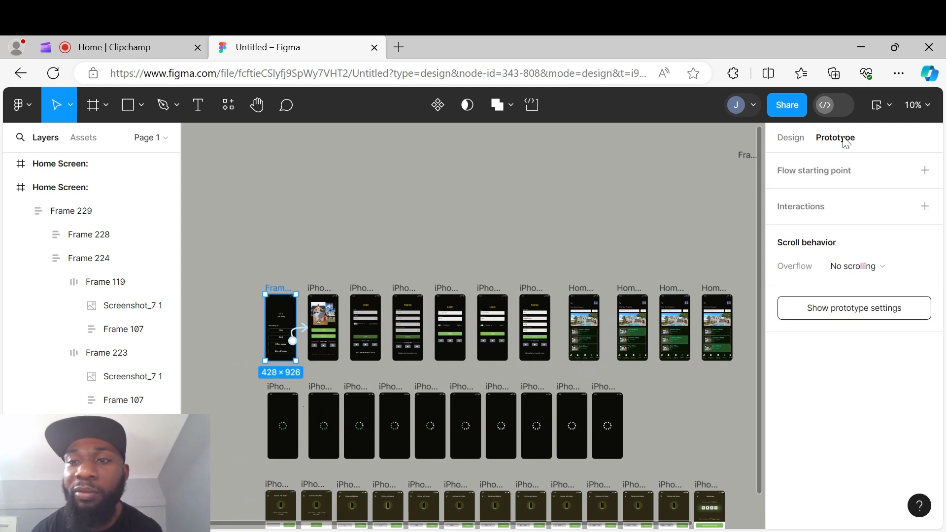
{"action": "left_click", "coordinate": [889, 103]}
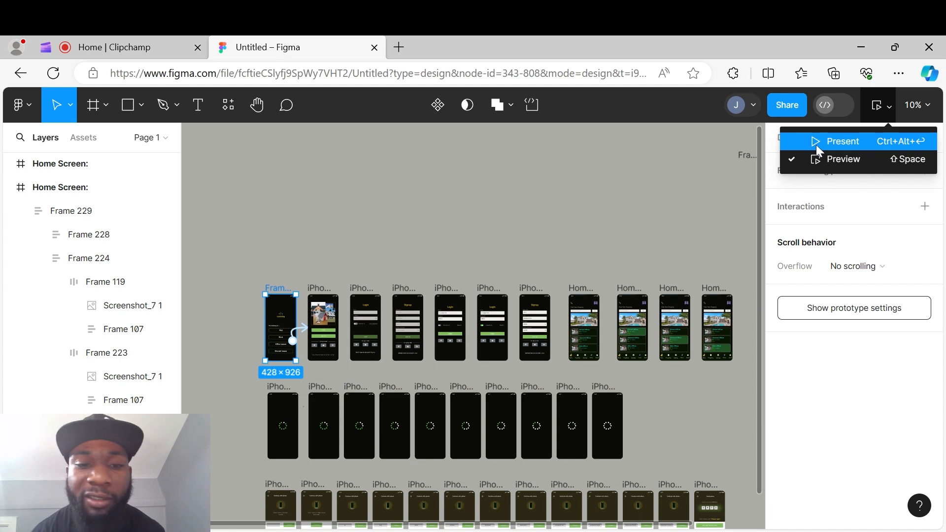
{"action": "left_click", "coordinate": [837, 141]}
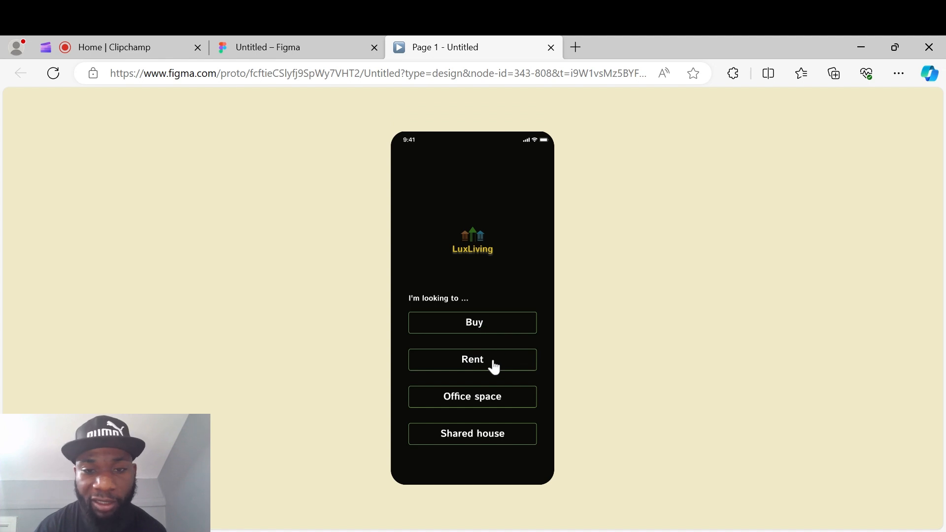
- Play through the prototype: choose Rent, open and submit the login, and let the loading screens advance to the Home Screen
{"action": "left_click", "coordinate": [493, 366]}
{"action": "left_click", "coordinate": [478, 326]}
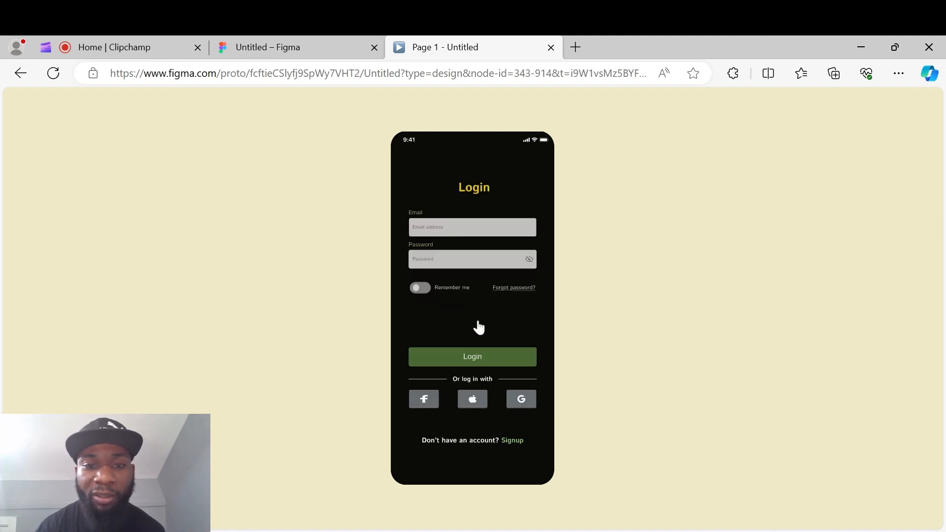
{"action": "left_click", "coordinate": [429, 262]}
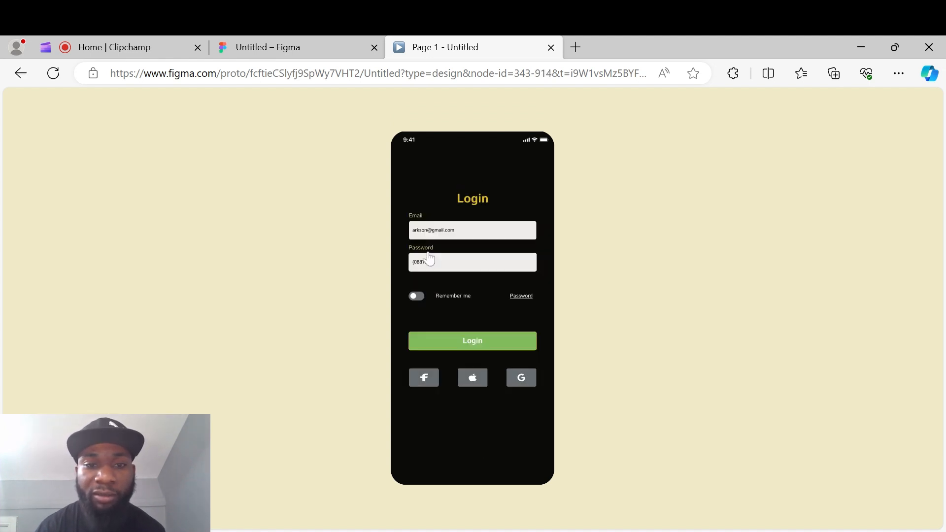
{"action": "left_click", "coordinate": [493, 343]}
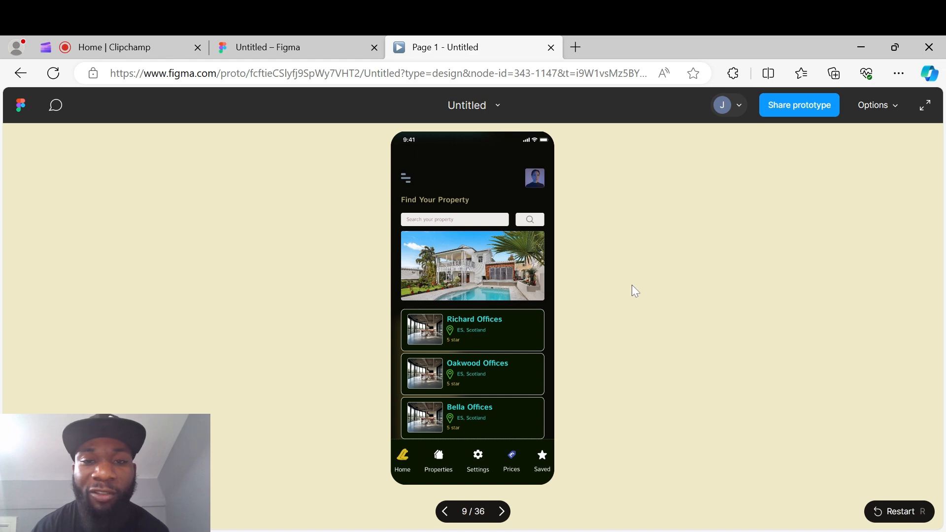
- Return to the design file and review the whole prototype flow of connected frames on the canvas
{"action": "left_click", "coordinate": [281, 50]}
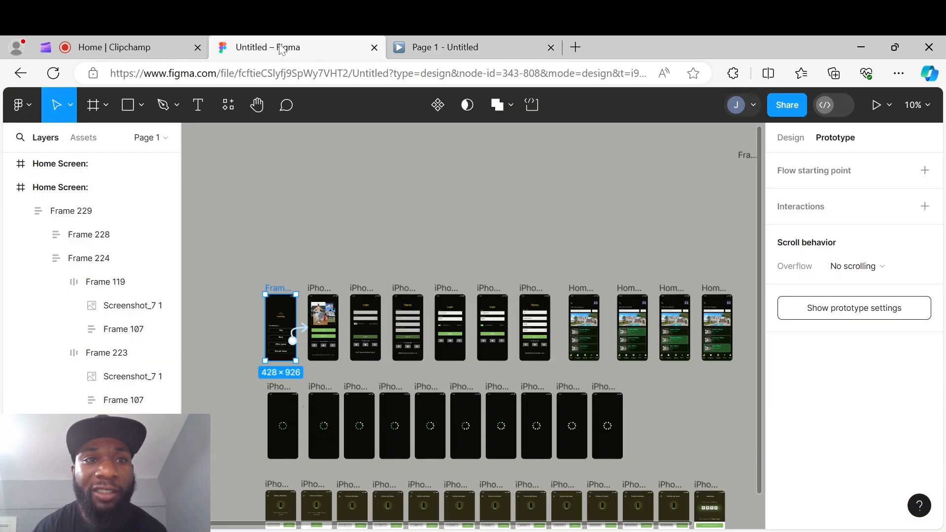
{"action": "scroll", "coordinate": [564, 354], "scroll_direction": "down", "scroll_amount": 5}
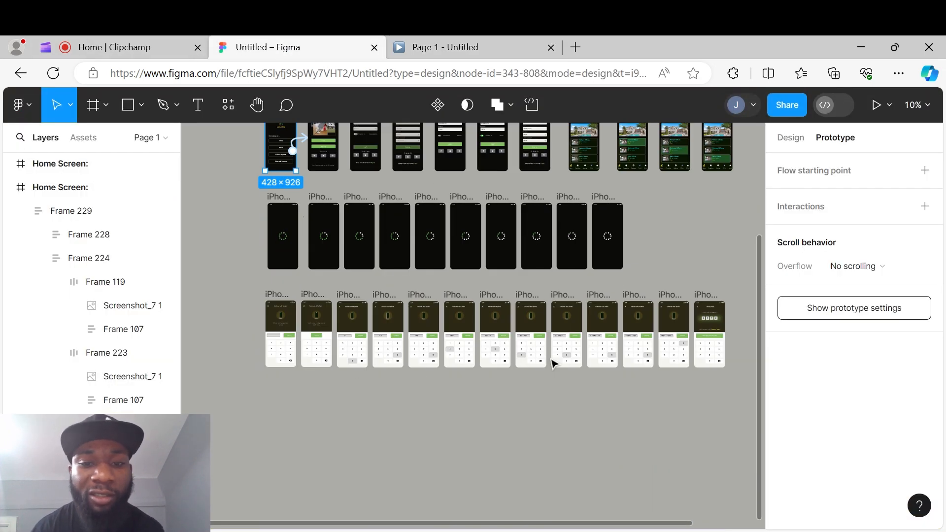
{"action": "scroll", "coordinate": [553, 363], "scroll_direction": "up", "scroll_amount": 5, "text": "ctrl"}
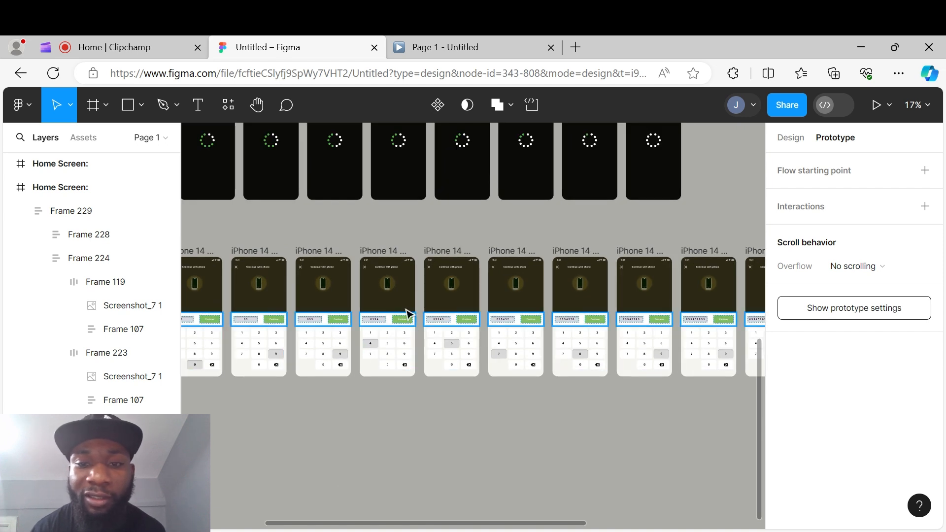
{"action": "scroll", "coordinate": [522, 401], "scroll_direction": "down", "scroll_amount": 4, "text": "ctrl"}
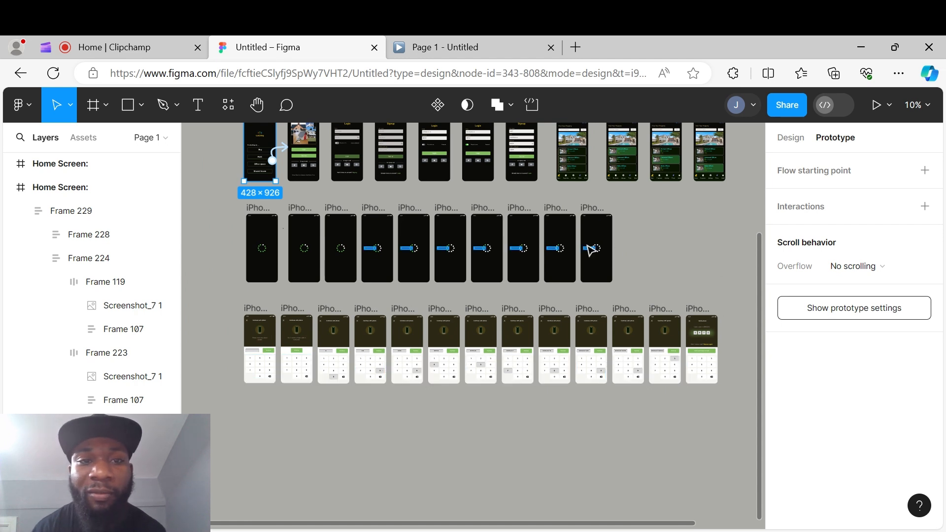
{"action": "left_click", "coordinate": [643, 240]}
{"action": "scroll", "coordinate": [642, 249], "scroll_direction": "up", "scroll_amount": 1}
{"action": "scroll", "coordinate": [641, 249], "scroll_direction": "up", "scroll_amount": 2}
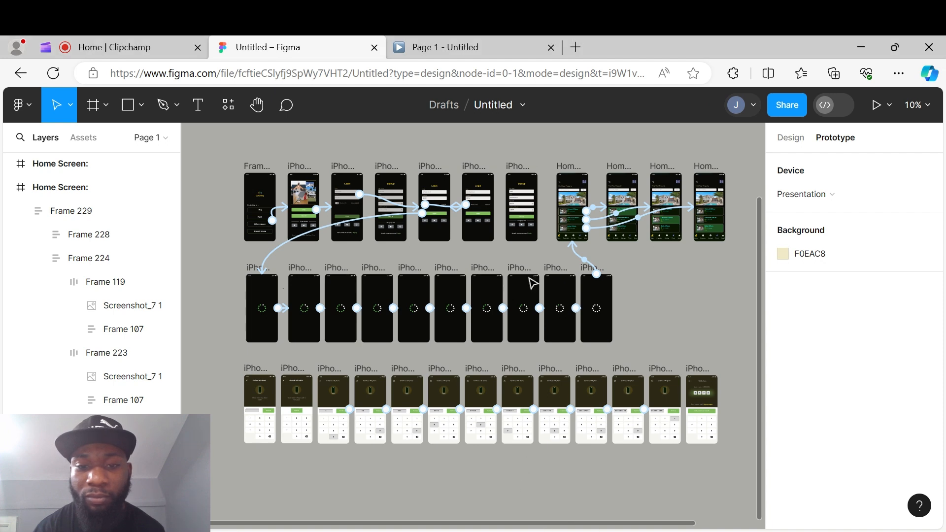
{"action": "left_click", "coordinate": [133, 47]}
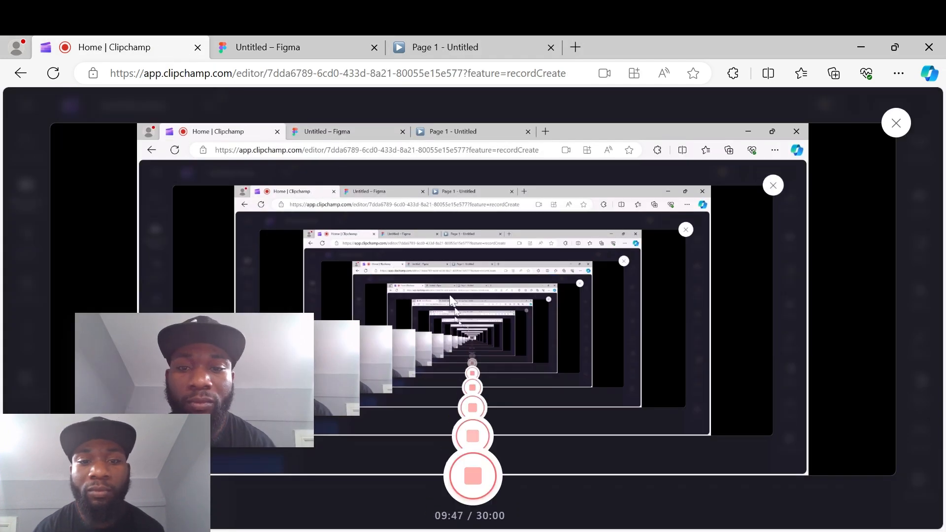